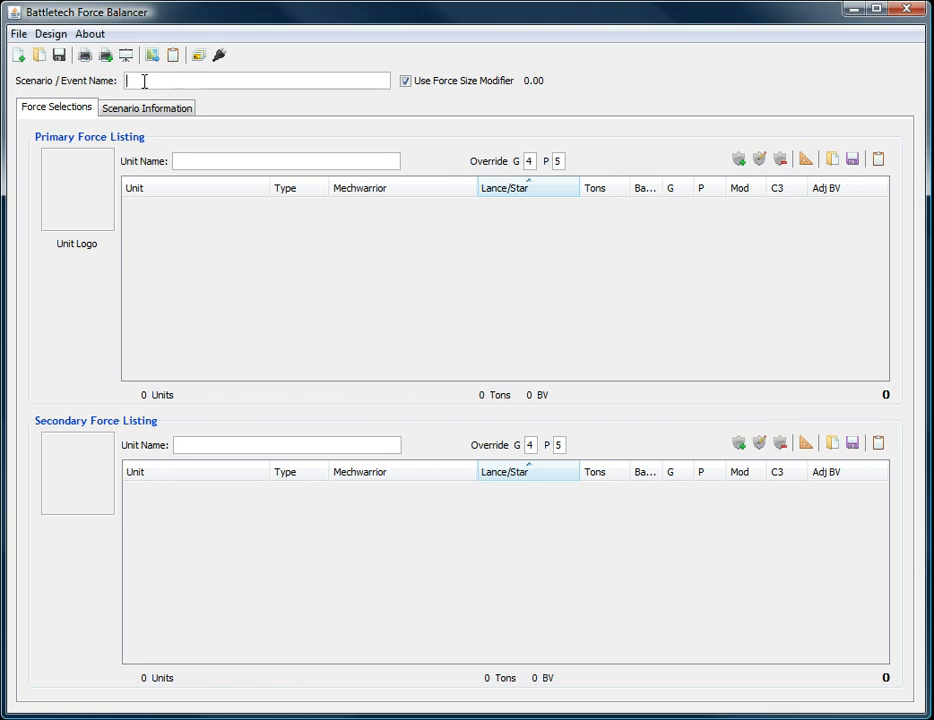
Step: Name the scenario "Grinder Event"
{"action": "type", "text": "Ge"}
{"action": "type", "text": "ind"}
{"action": "key", "text": "BackSpace"}
{"action": "key", "text": "BackSpace"}
{"action": "type", "text": "nder Event"}
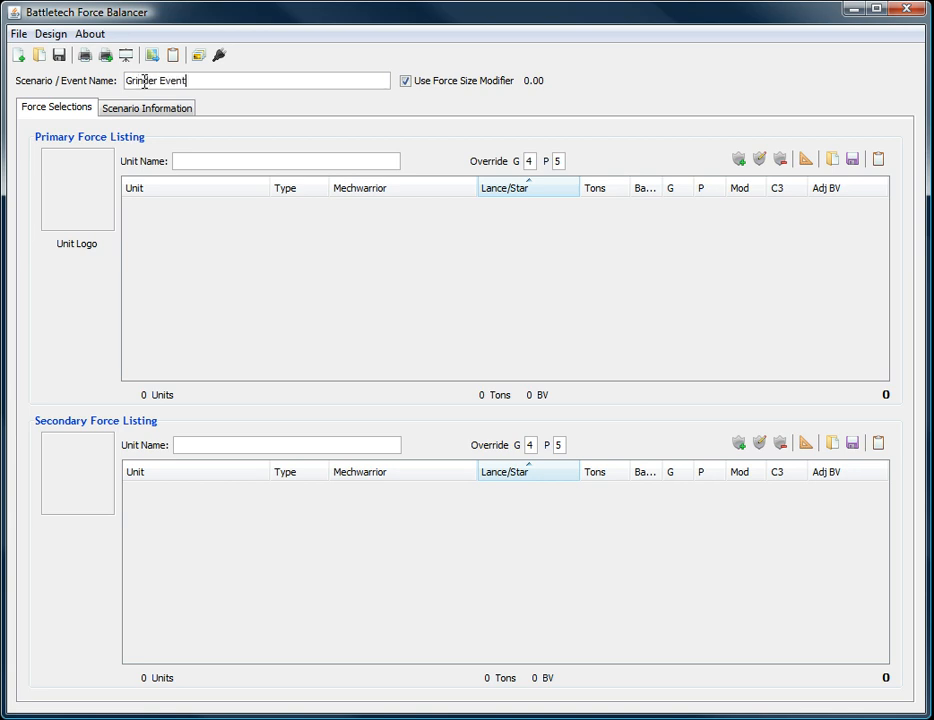
Step: Name the primary force "Lights" and the secondary force "Mediums"
{"action": "left_click", "coordinate": [213, 157]}
{"action": "left_click", "coordinate": [213, 441]}
{"action": "type", "text": "Mediumsw"}
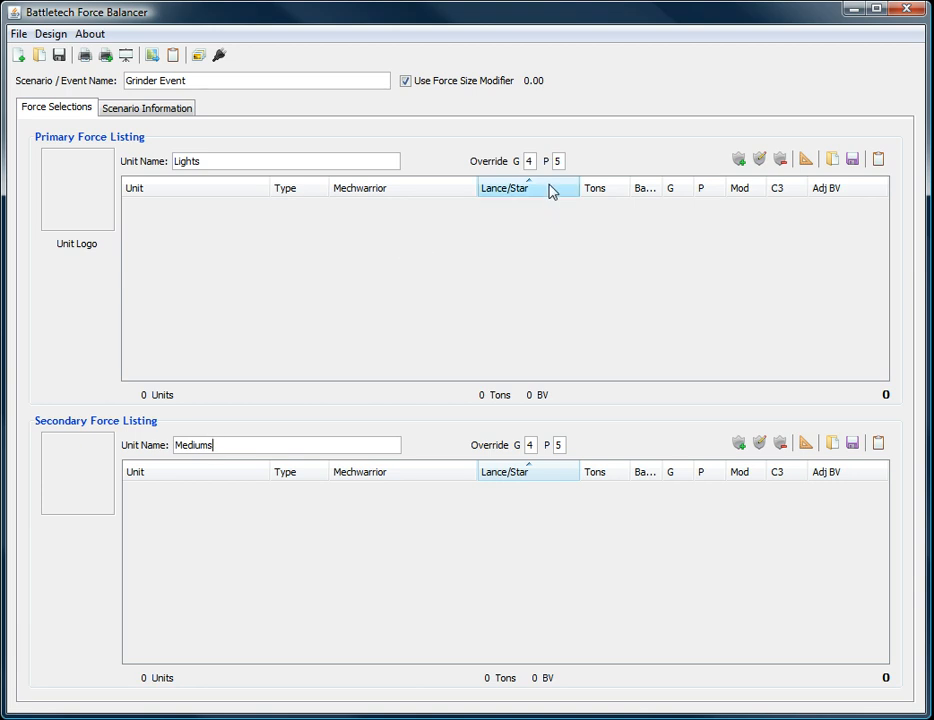
Step: Open the unit selection for the primary force and view the directory chooser for the mech files without changing the folder
{"action": "left_click", "coordinate": [740, 162]}
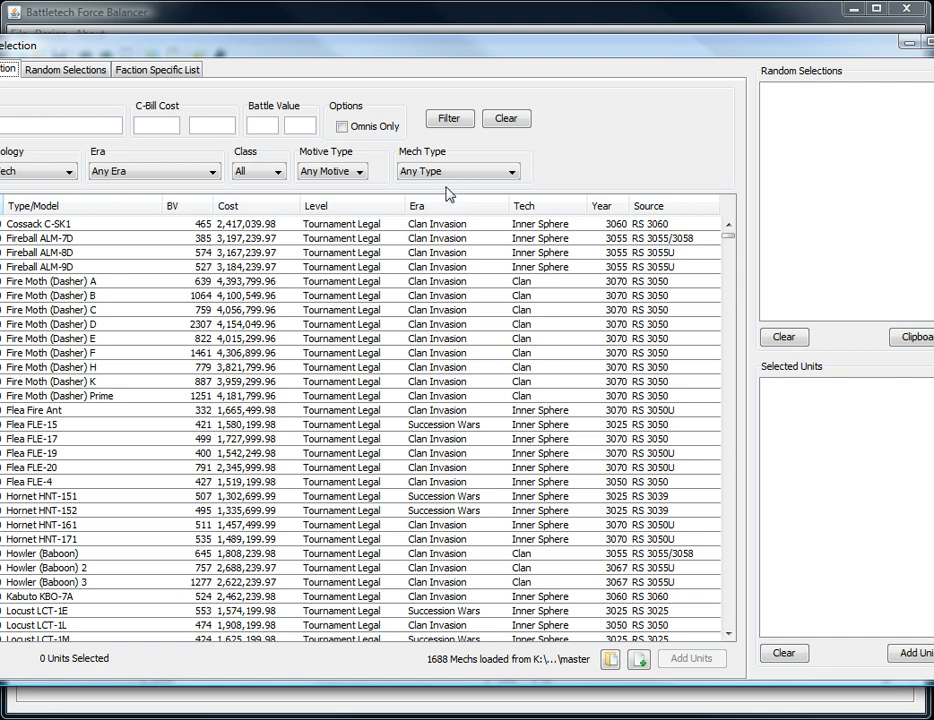
{"action": "left_click_drag", "start_coordinate": [429, 49], "coordinate": [490, 53]}
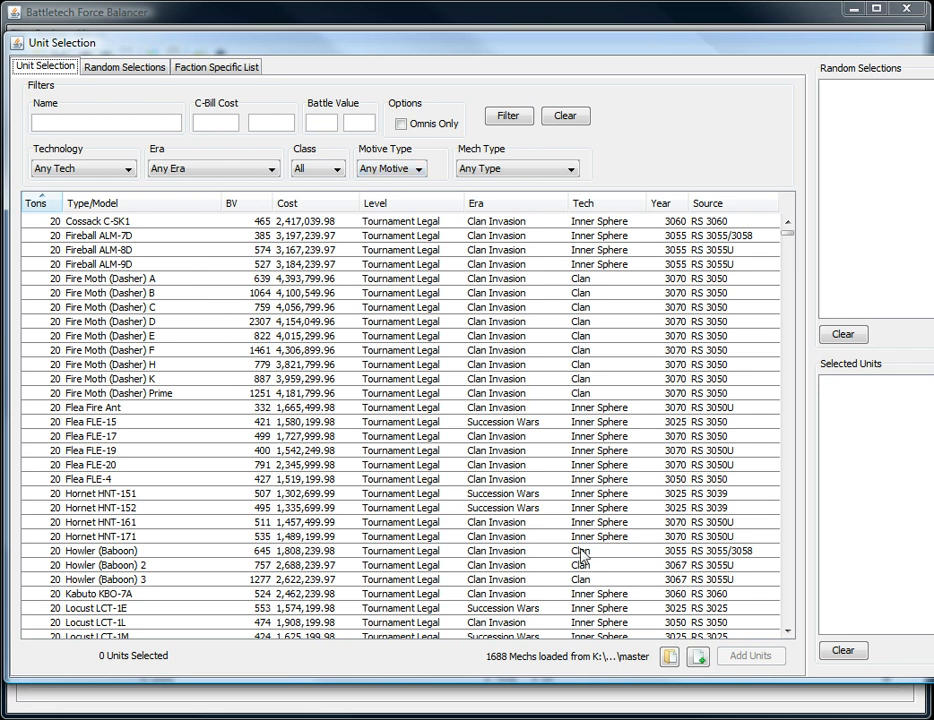
{"action": "left_click", "coordinate": [669, 657]}
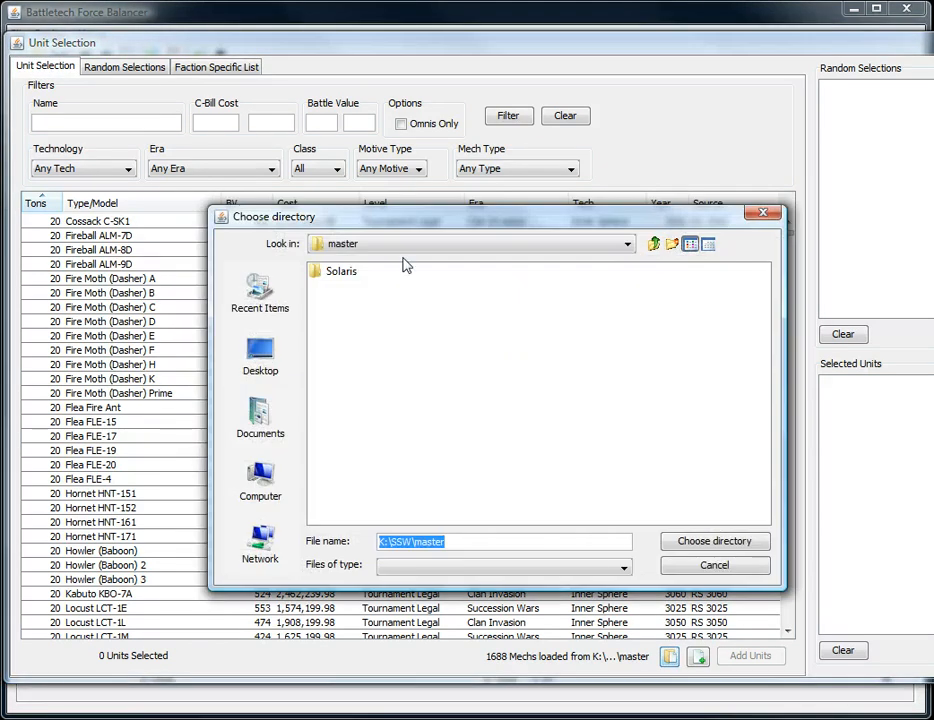
{"action": "left_click", "coordinate": [708, 566]}
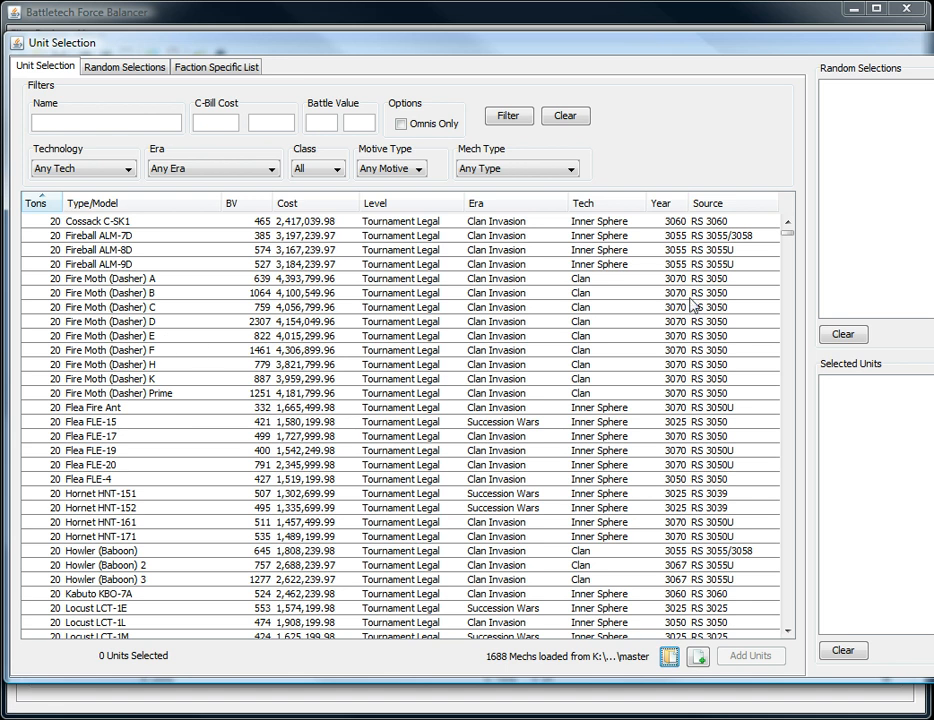
Step: Browse the 25-ton mechs in the unfiltered unit list, moving through the Duan Gung, Eagle and Fire Falcon entries
{"action": "left_click", "coordinate": [786, 262]}
{"action": "double_click", "coordinate": [786, 302]}
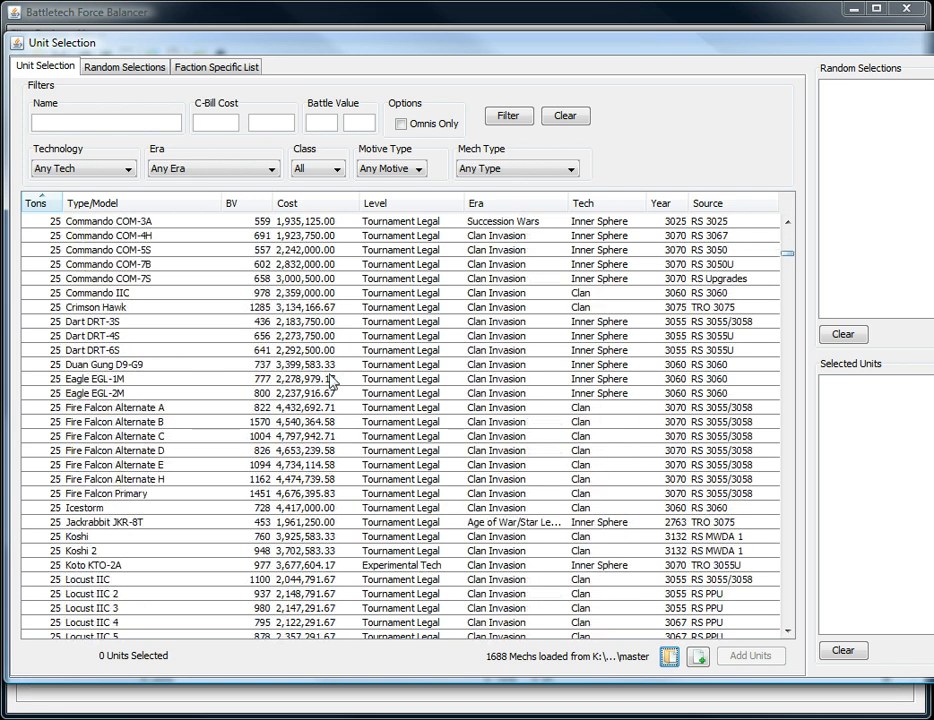
{"action": "left_click", "coordinate": [105, 370]}
{"action": "key", "text": "Down"}
{"action": "key", "text": "Down"}
{"action": "key", "text": "Down"}
{"action": "key", "text": "Down"}
{"action": "key", "text": "Down"}
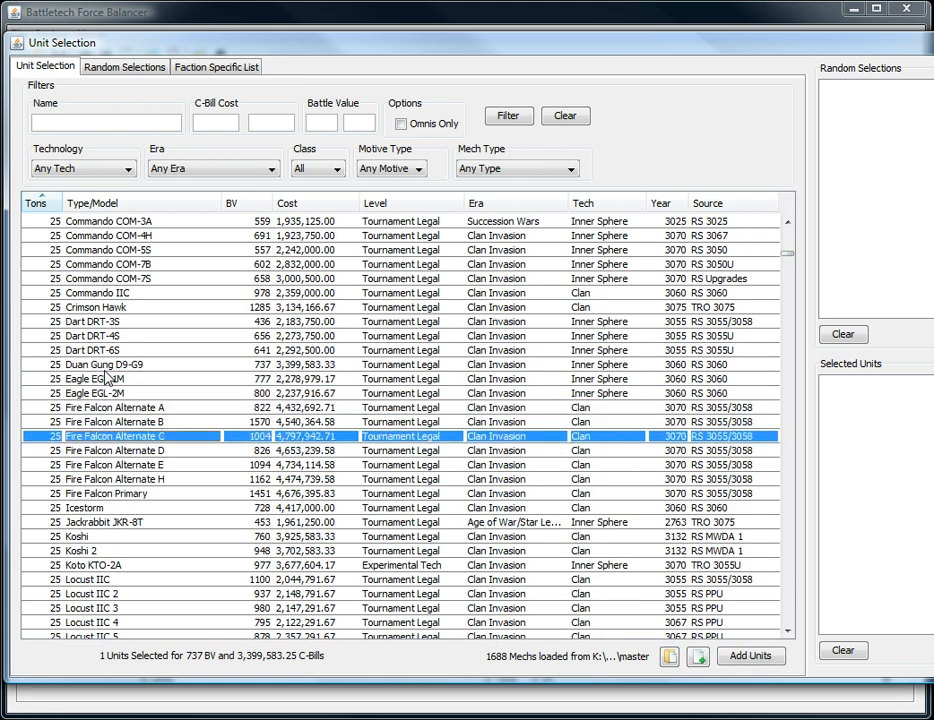
{"action": "key", "text": "Up"}
{"action": "key", "text": "Up"}
{"action": "key", "text": "Up"}
{"action": "key", "text": "Up"}
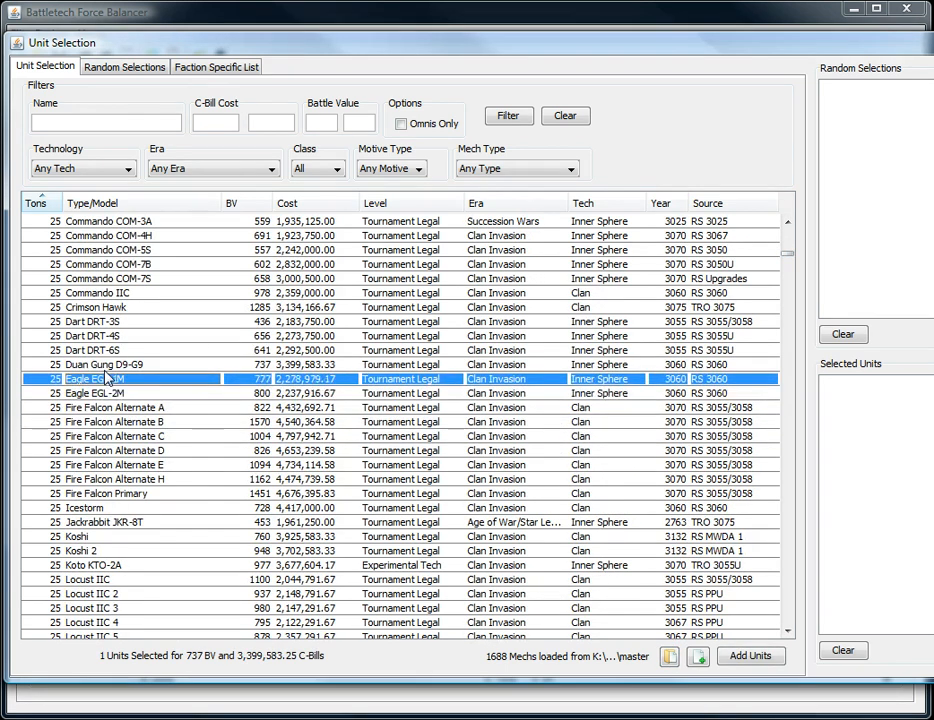
Step: Filter the mechs by the name "shadow hawk" and put the Shadow Hawk SHD-5D in the selected units
{"action": "left_click", "coordinate": [92, 121]}
{"action": "type", "text": "shadow"}
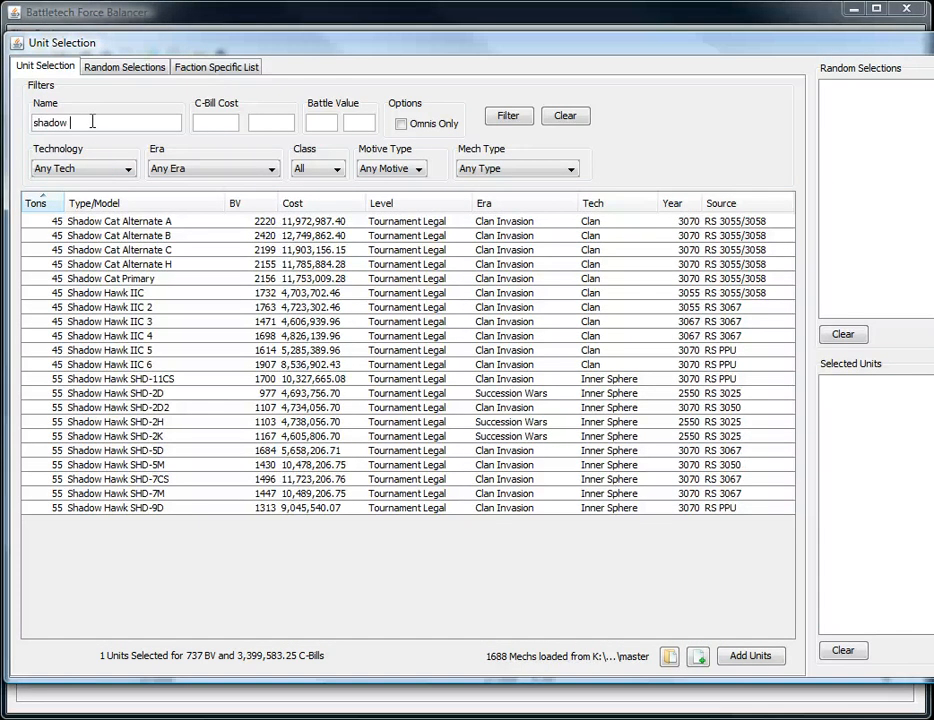
{"action": "type", "text": " hawk"}
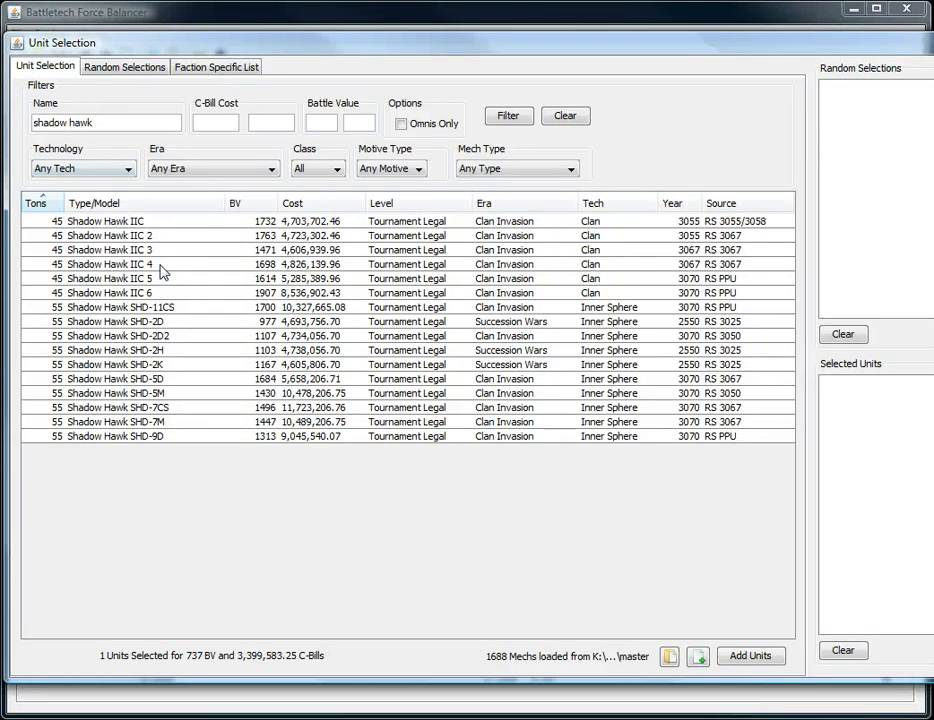
{"action": "left_click", "coordinate": [180, 380]}
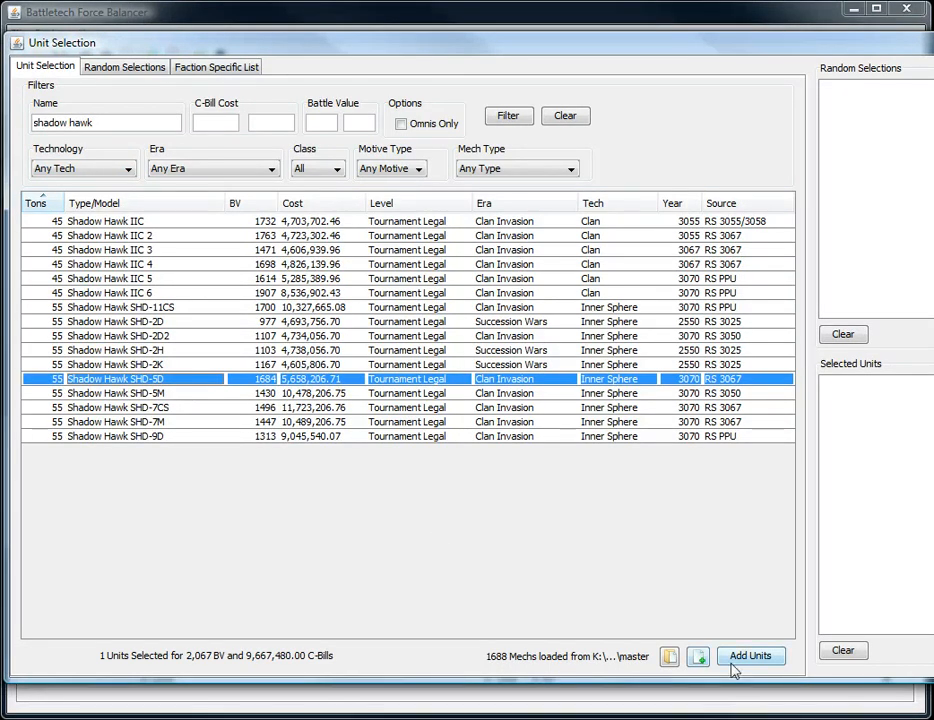
{"action": "double_click", "coordinate": [157, 383]}
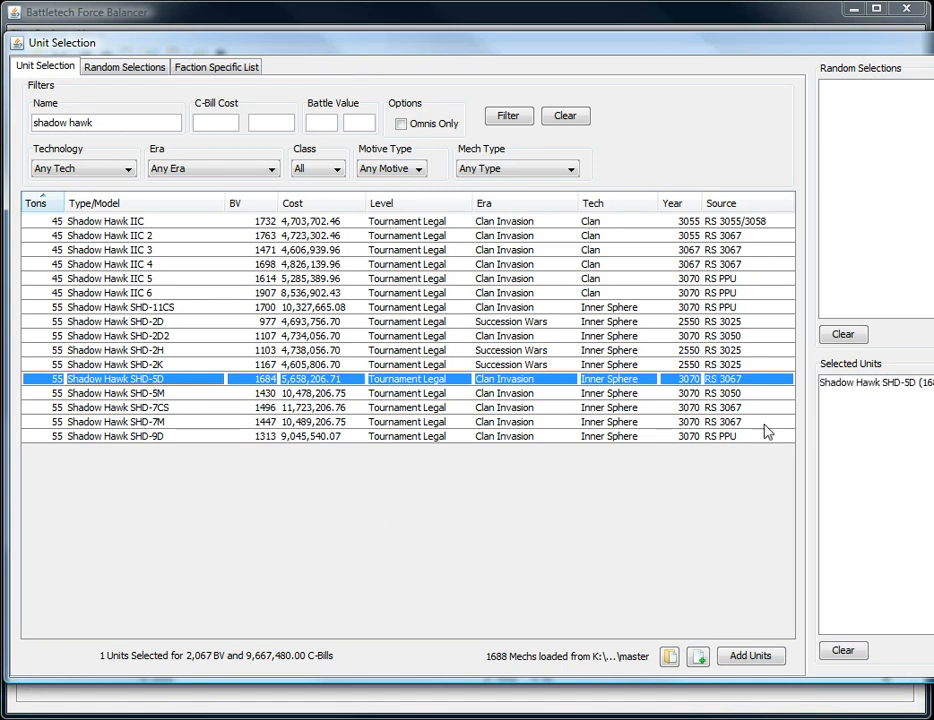
{"action": "left_click", "coordinate": [869, 388]}
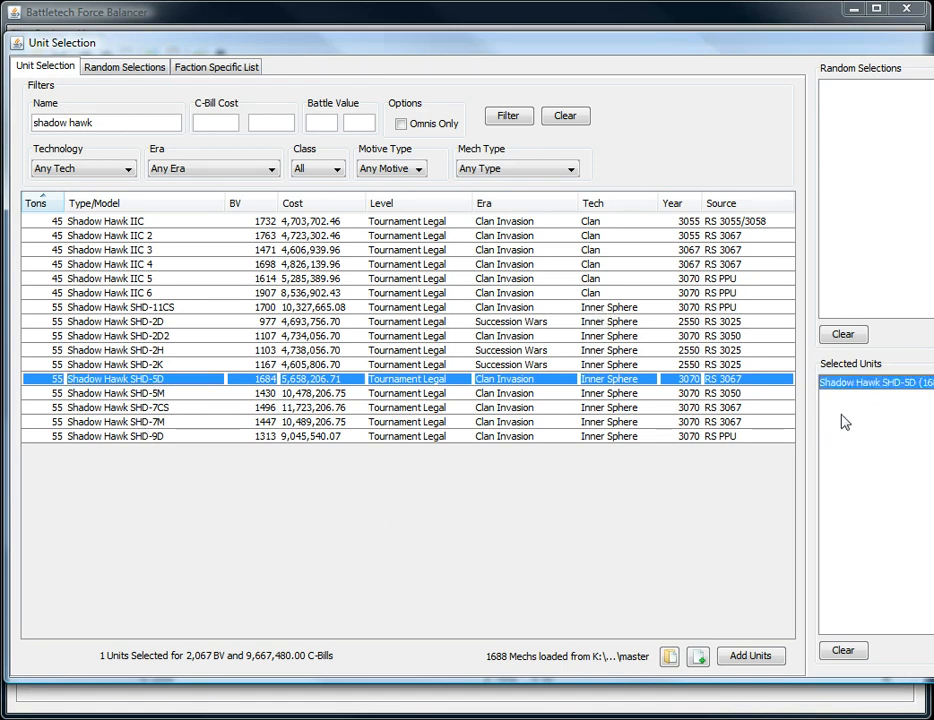
Step: Filter the mechs by the name "spider" and put the Spider SDR-5V in the selected units
{"action": "left_click", "coordinate": [167, 121]}
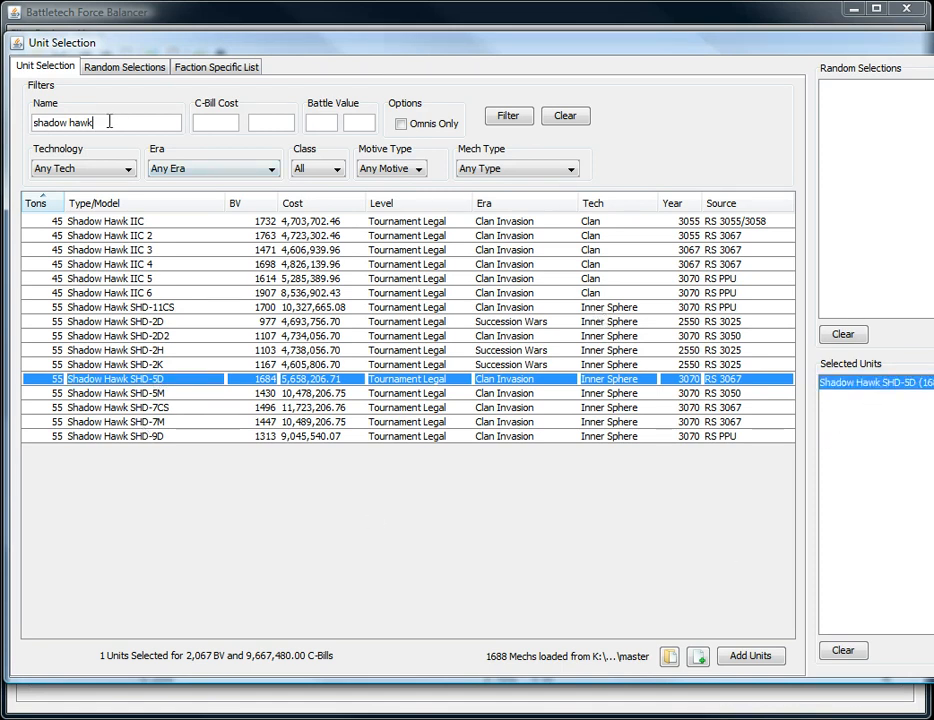
{"action": "left_click_drag", "start_coordinate": [167, 121], "coordinate": [27, 119]}
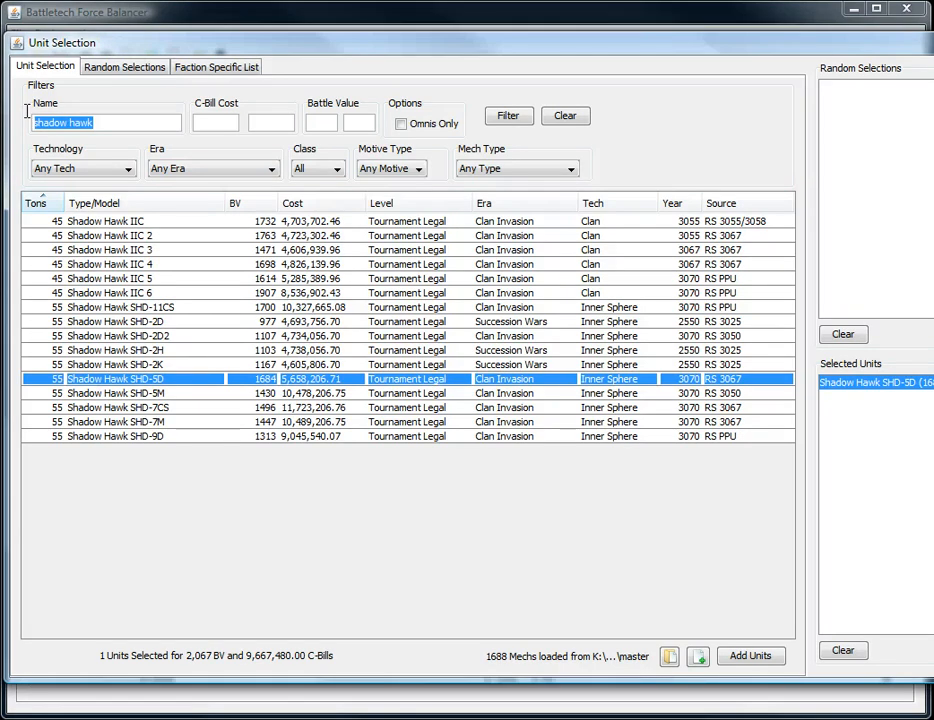
{"action": "type", "text": "spider"}
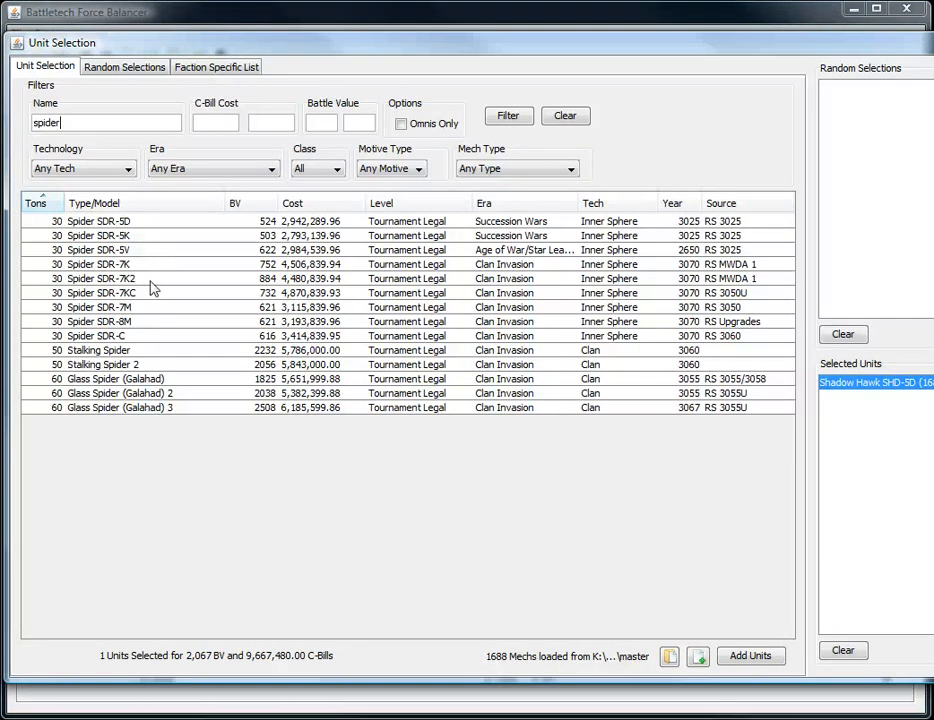
{"action": "double_click", "coordinate": [140, 250]}
Step: Filter the mechs by the name "hornet" and put the Hornet HNT-152 in the selected units
{"action": "double_click", "coordinate": [47, 122]}
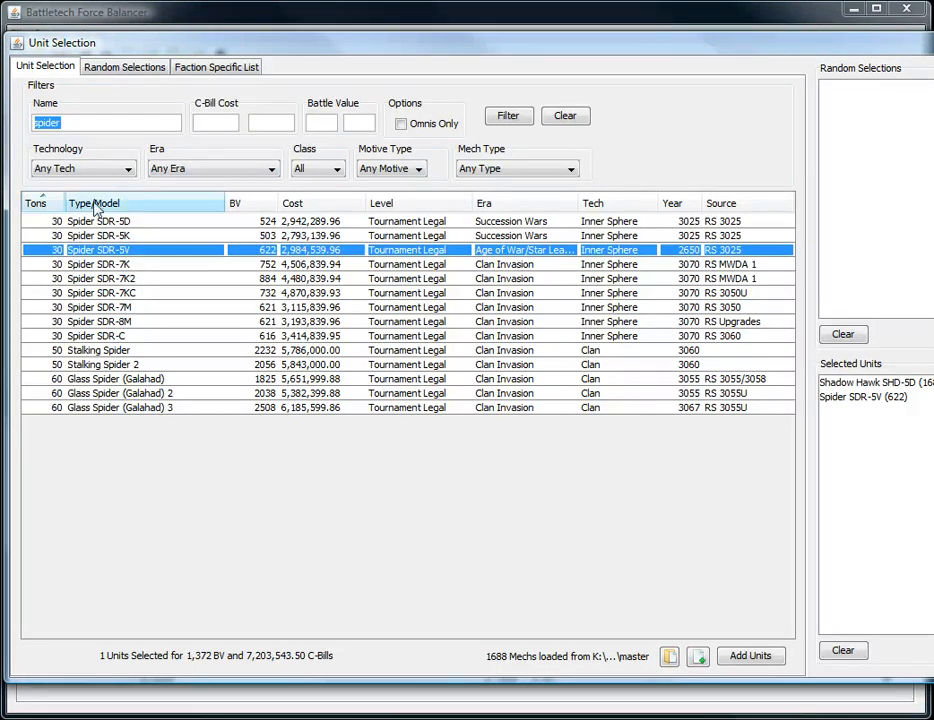
{"action": "type", "text": "hornet"}
{"action": "key", "text": "Return"}
{"action": "left_click", "coordinate": [145, 239]}
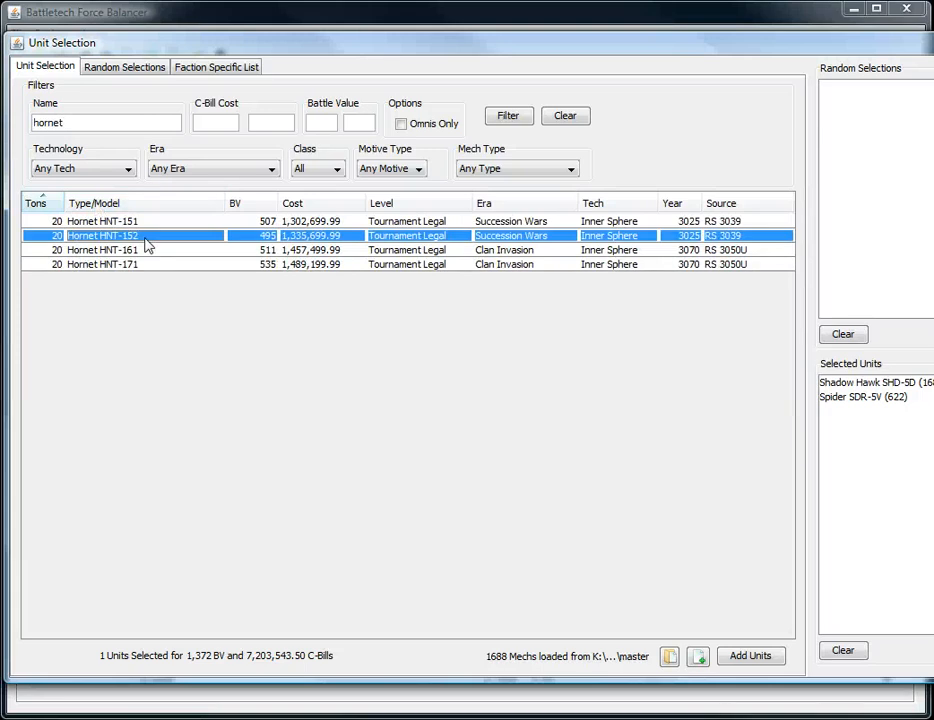
{"action": "double_click", "coordinate": [145, 245]}
Step: Remove the Shadow Hawk SHD-5D from the selected units and add the selection to the primary force
{"action": "left_click", "coordinate": [822, 383]}
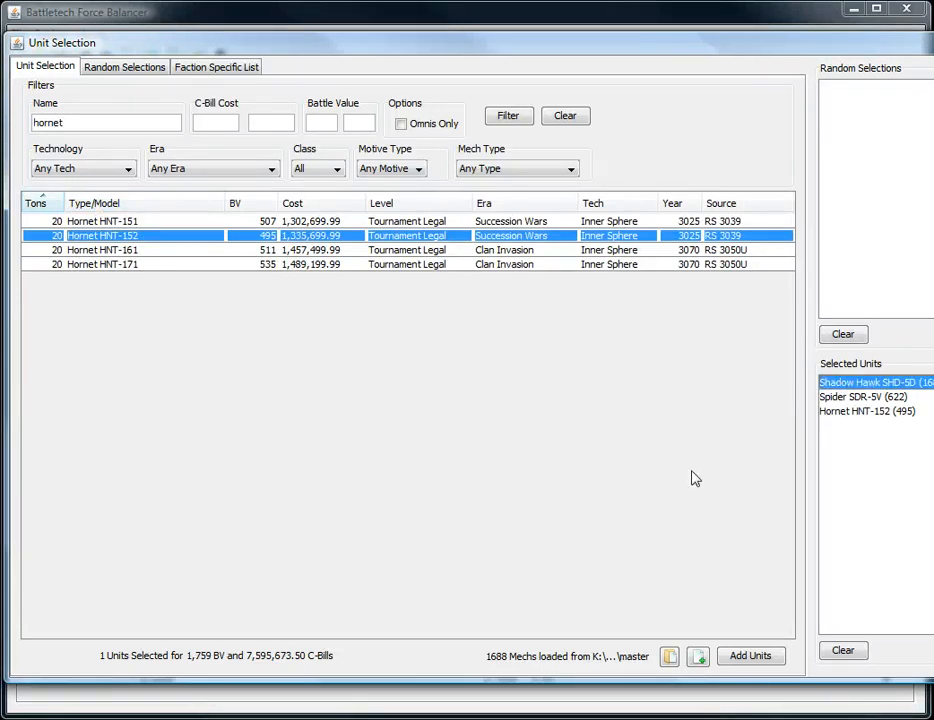
{"action": "key", "text": "Delete"}
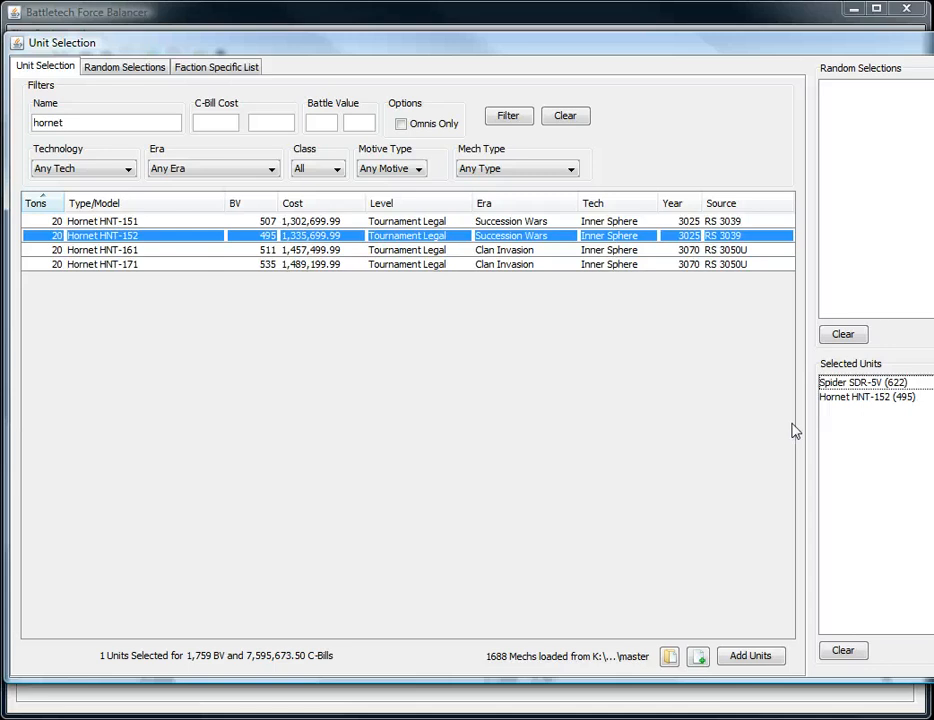
{"action": "left_click_drag", "start_coordinate": [785, 46], "coordinate": [709, 50]}
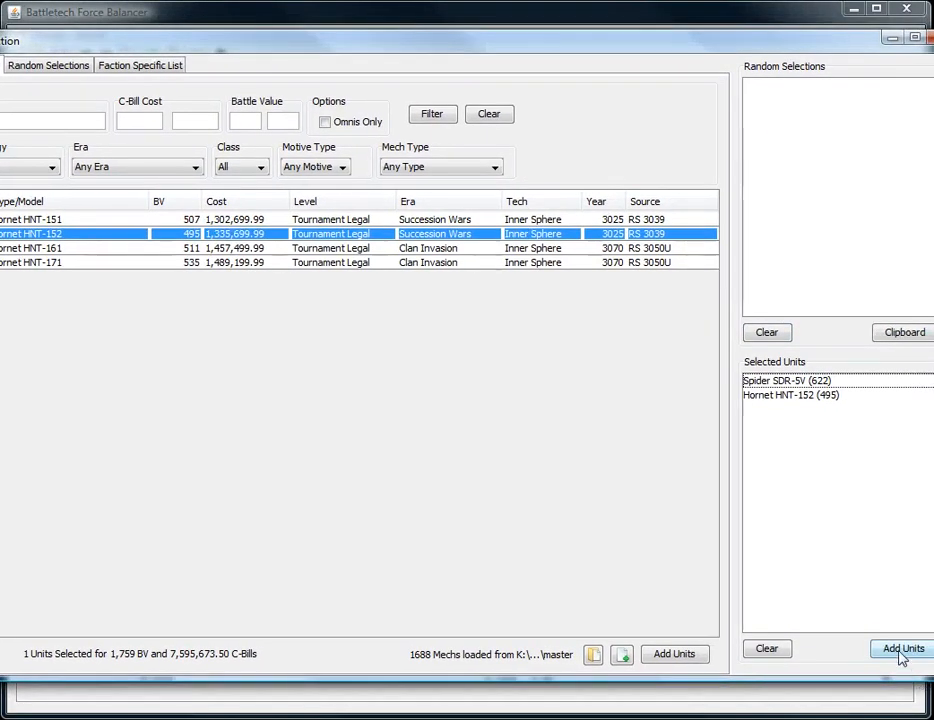
{"action": "left_click", "coordinate": [903, 655]}
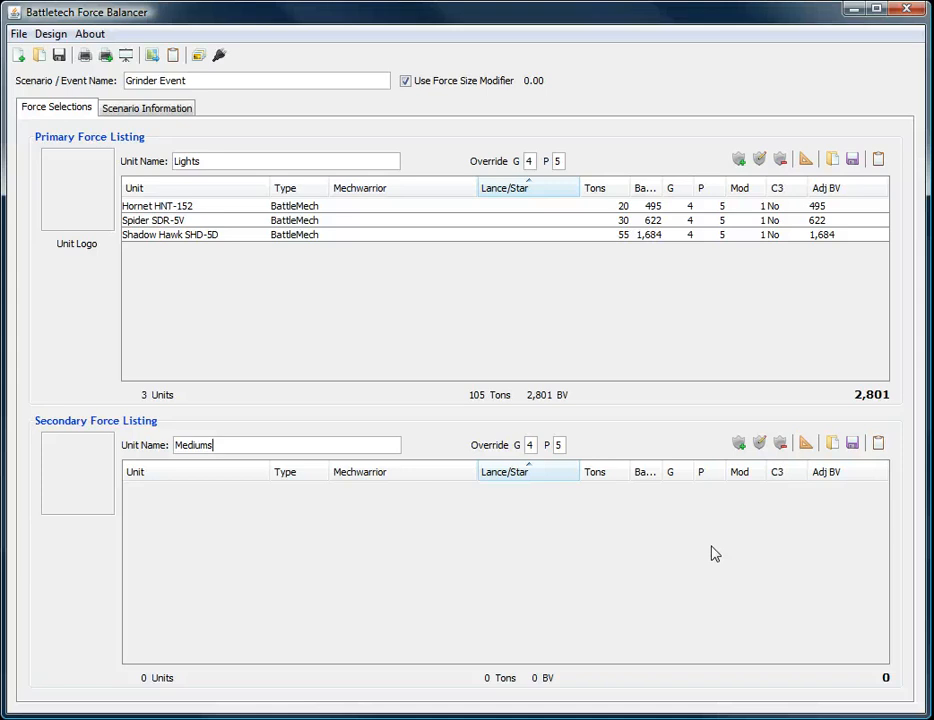
Step: Delete the Shadow Hawk SHD-5D from the primary force listing
{"action": "left_click", "coordinate": [205, 235]}
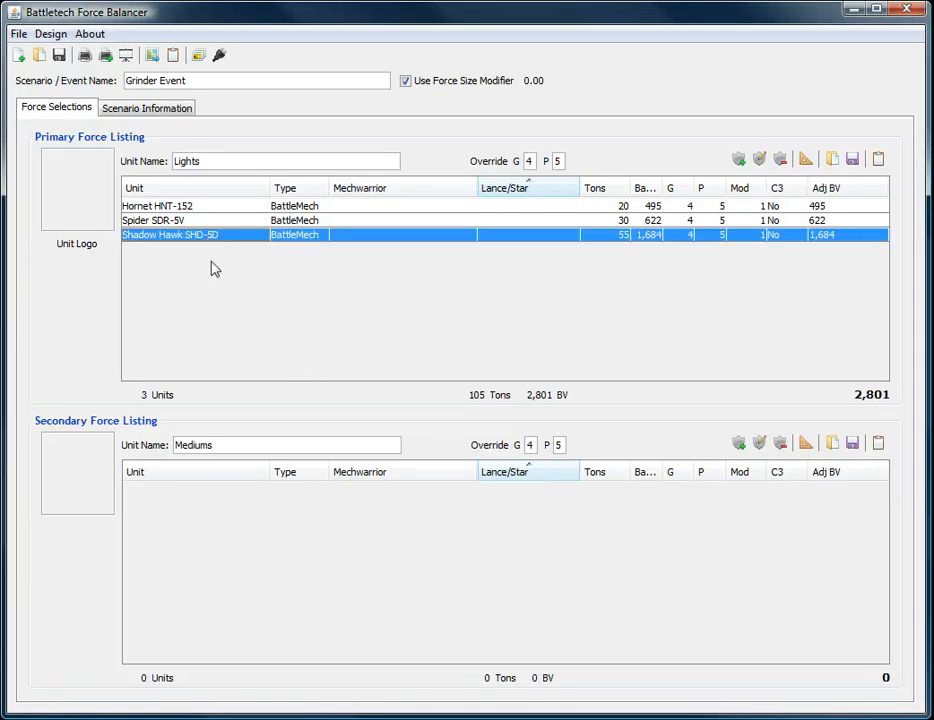
{"action": "left_click", "coordinate": [780, 160]}
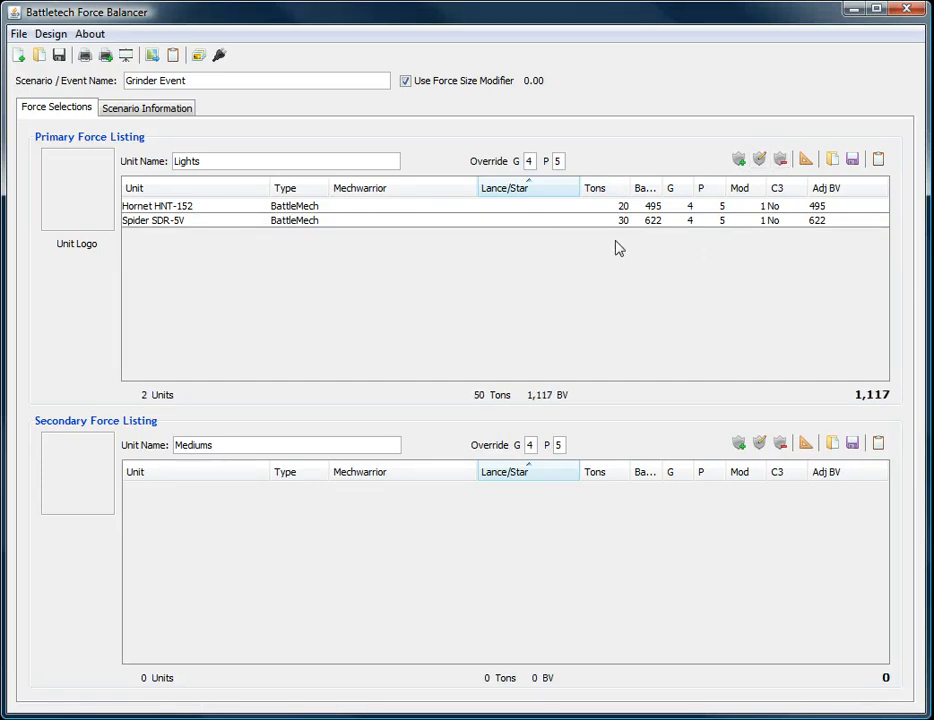
Step: Set the Hornet HNT-152's gunnery skill to 3 in the primary force listing
{"action": "double_click", "coordinate": [689, 206]}
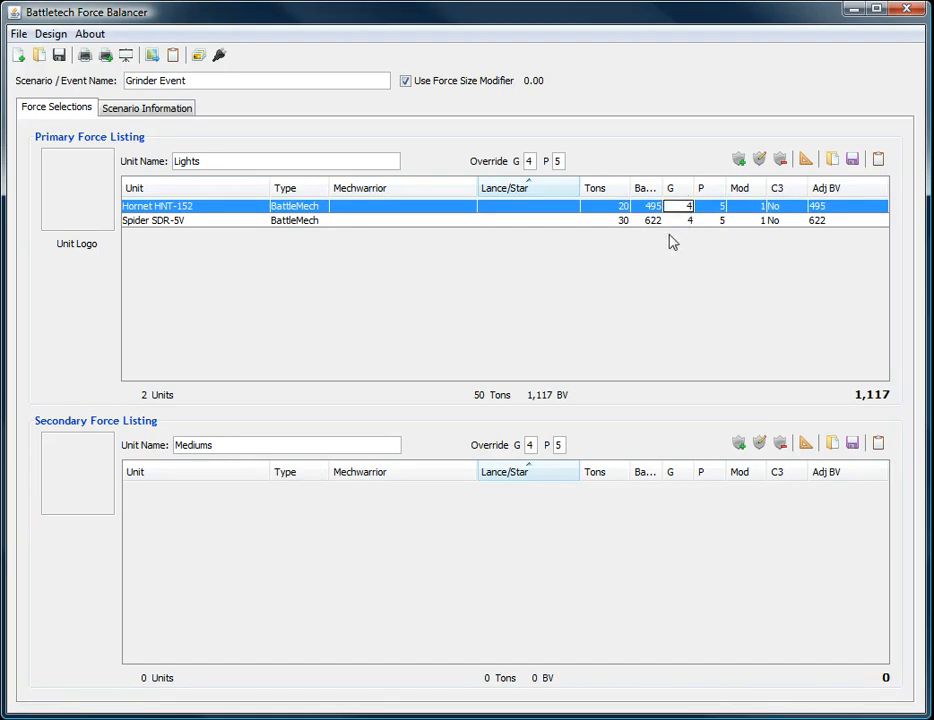
{"action": "double_click", "coordinate": [677, 205]}
{"action": "type", "text": "3"}
{"action": "key", "text": "Tab"}
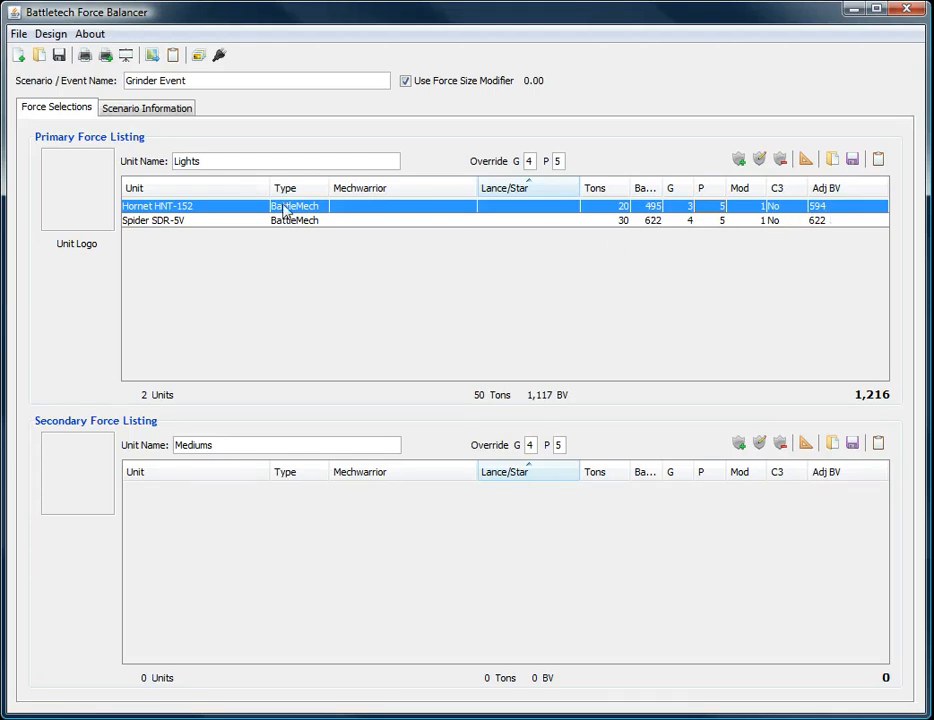
Step: Open the Hornet HNT-152 for modification and check the available gunnery and piloting values, leaving them as they are
{"action": "double_click", "coordinate": [178, 210]}
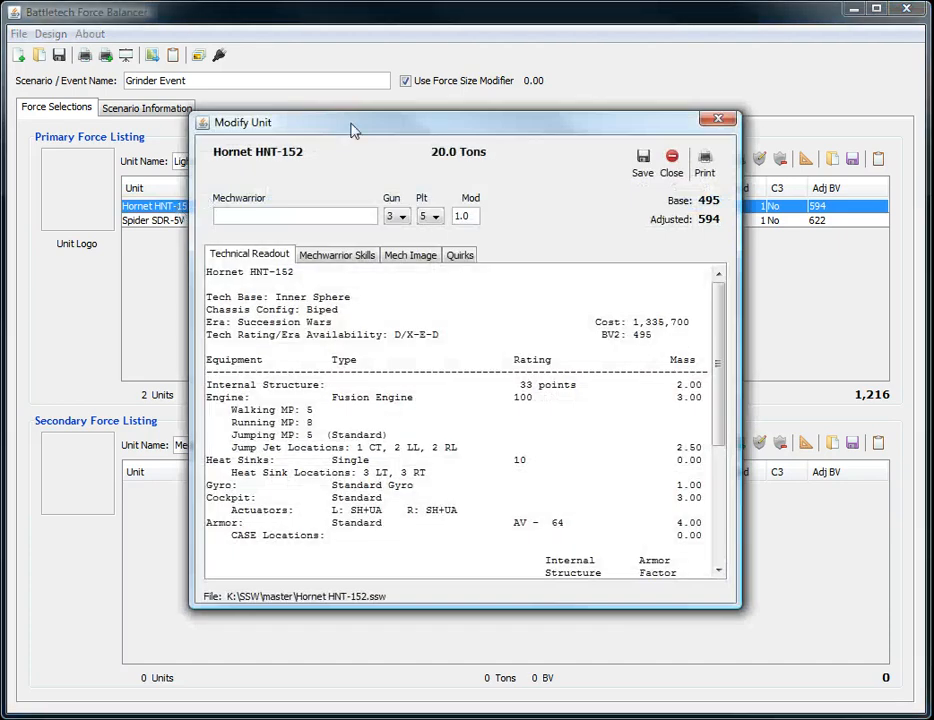
{"action": "left_click_drag", "start_coordinate": [354, 129], "coordinate": [338, 122]}
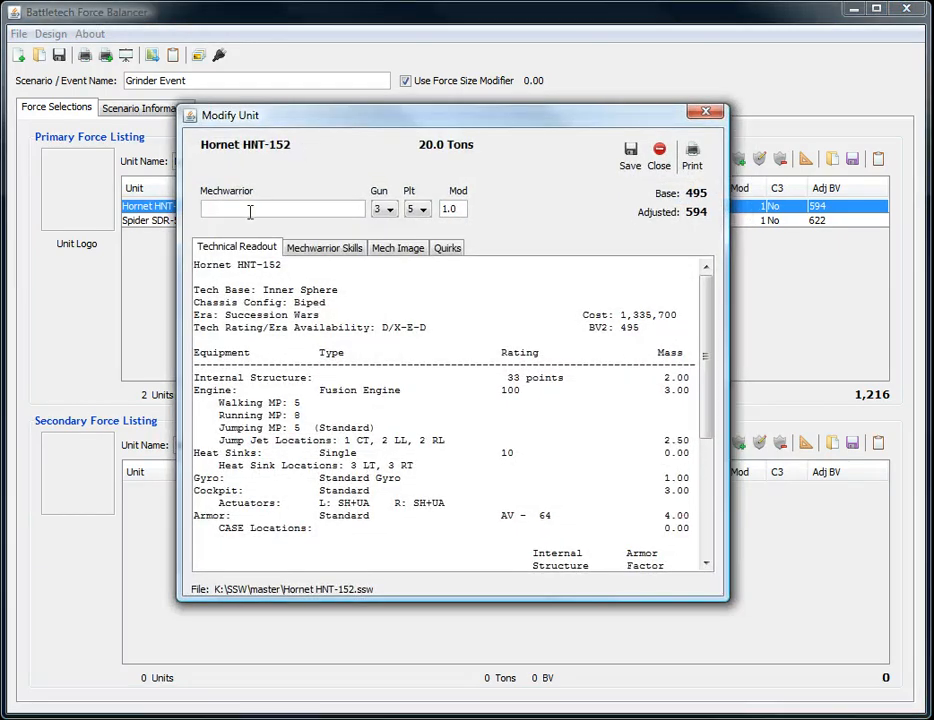
{"action": "left_click", "coordinate": [383, 209]}
{"action": "left_click", "coordinate": [437, 213]}
{"action": "left_click", "coordinate": [422, 209]}
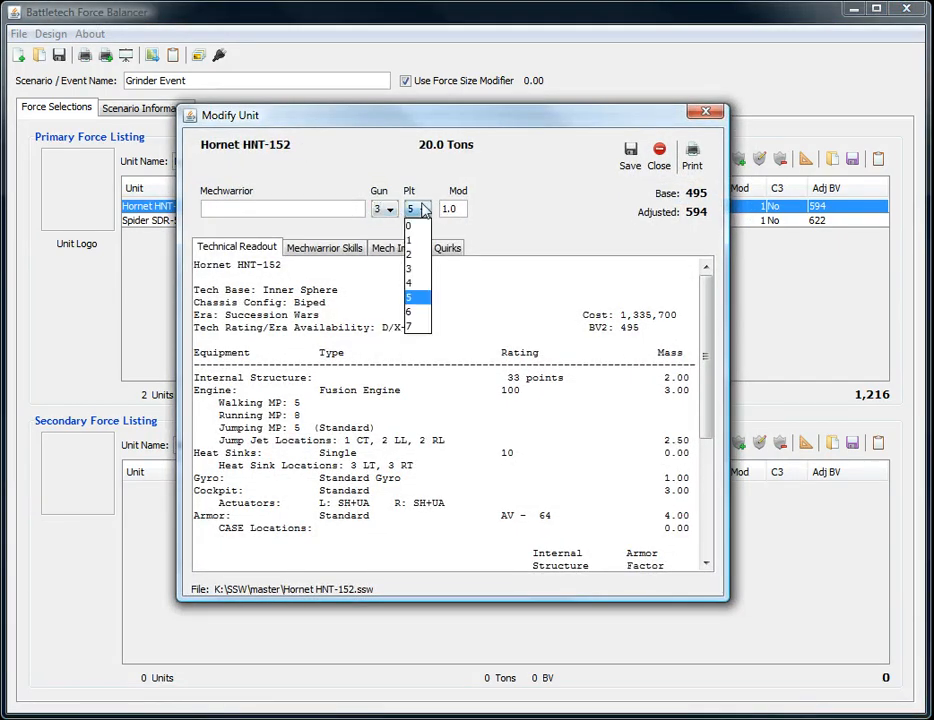
{"action": "left_click", "coordinate": [423, 210]}
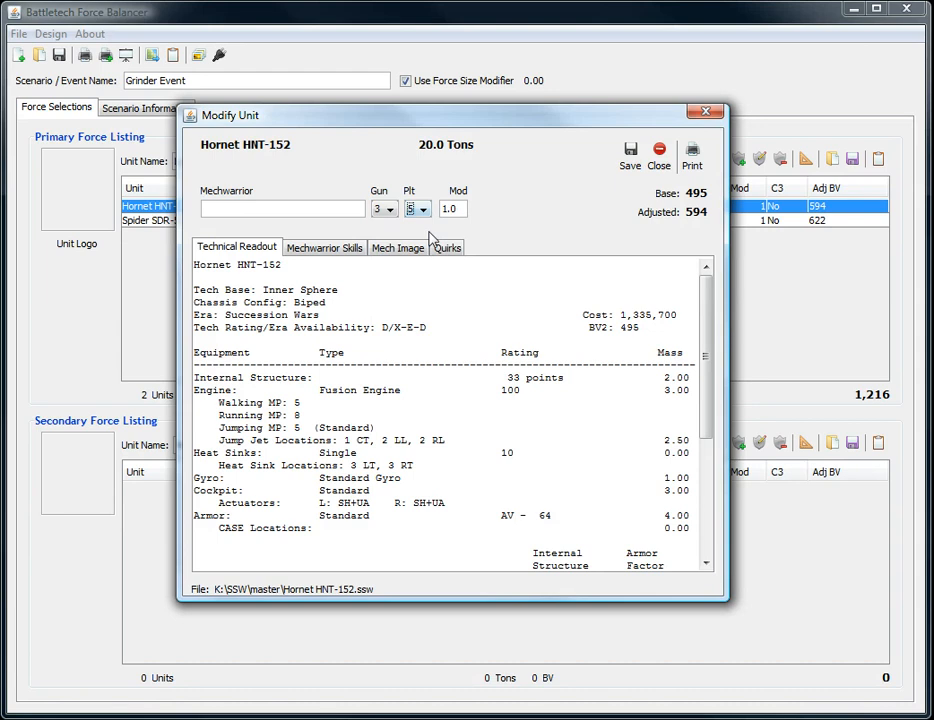
Step: Limit the Hornet's Mechwarrior skill choices to a maximum BV of 1100 and a maximum skill separation of 2
{"action": "left_click", "coordinate": [320, 249]}
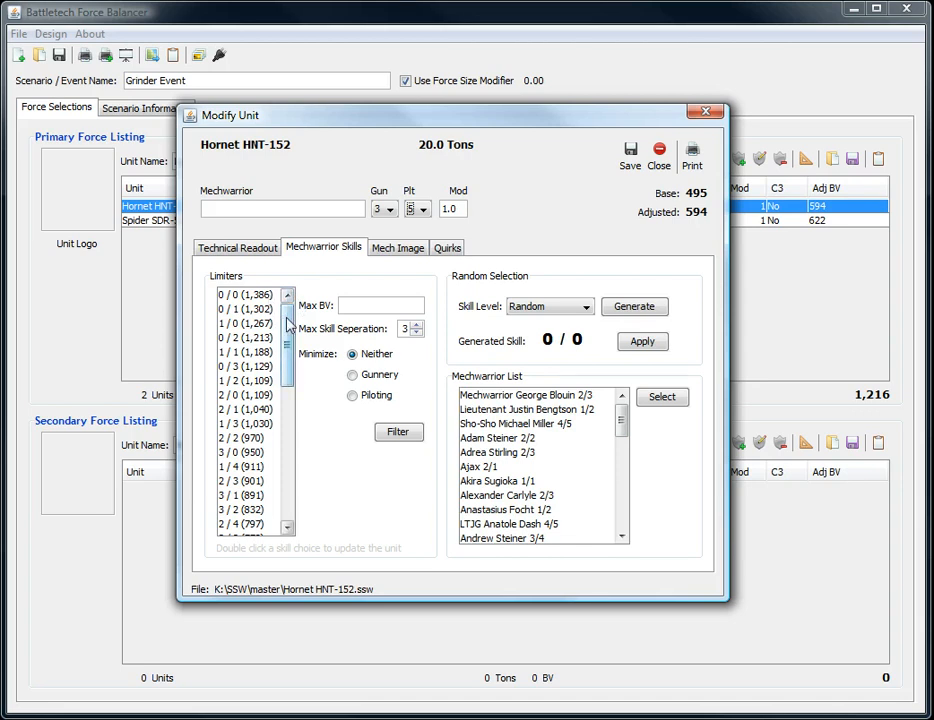
{"action": "mouse_move", "coordinate": [290, 323]}
{"action": "left_mouse_down"}
{"action": "mouse_move", "coordinate": [285, 498]}
{"action": "mouse_move", "coordinate": [288, 305]}
{"action": "left_mouse_up"}
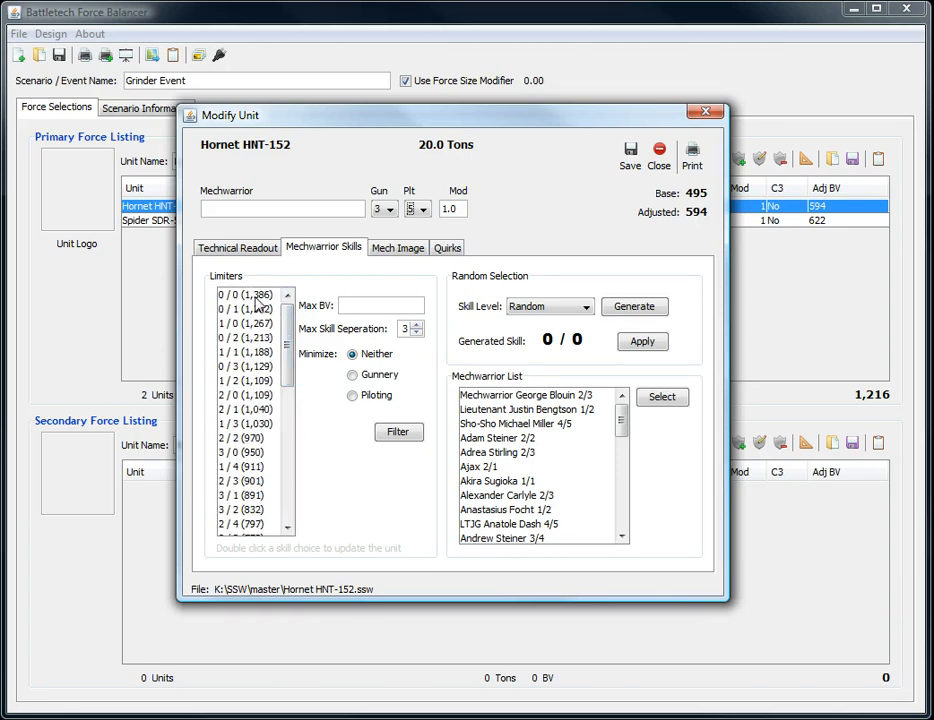
{"action": "left_click", "coordinate": [357, 307]}
{"action": "type", "text": "1100"}
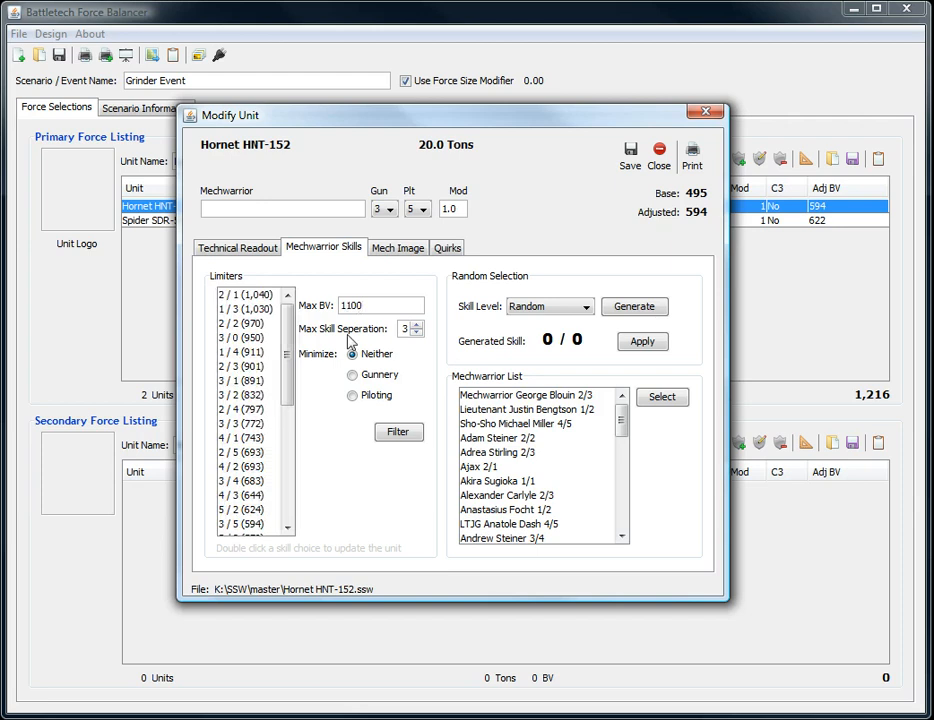
{"action": "left_click", "coordinate": [416, 334]}
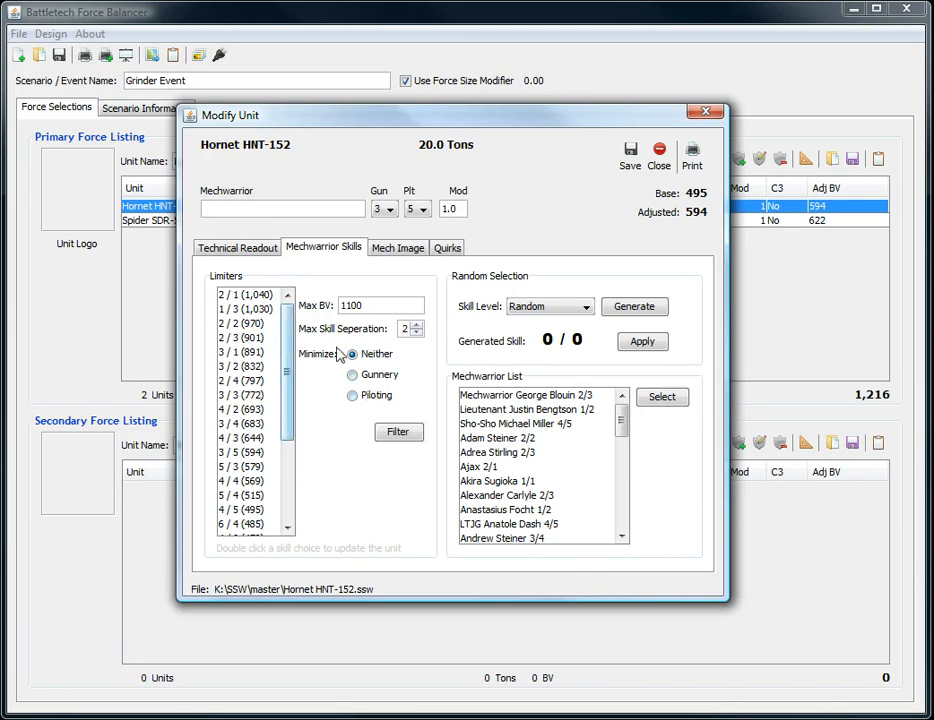
Step: Update the Hornet with the 2 / 2 gunnery and piloting choice from the filtered skill list
{"action": "left_click", "coordinate": [244, 325]}
{"action": "double_click", "coordinate": [244, 325]}
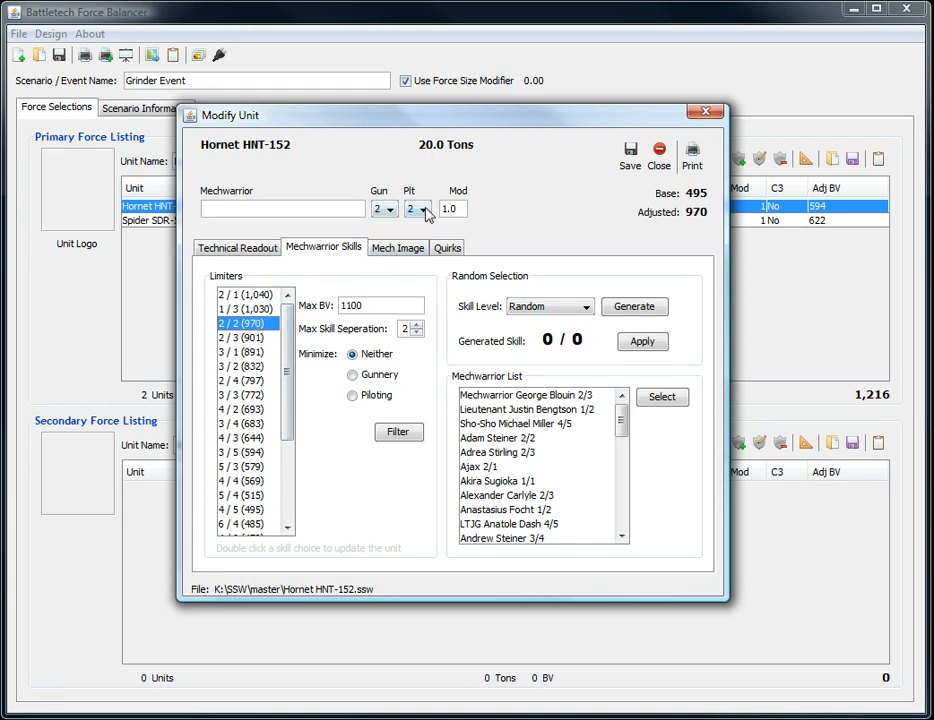
Step: Generate a random Veteran skill for the Hornet several times and apply the generated 2/3 result to the unit
{"action": "left_click", "coordinate": [575, 311]}
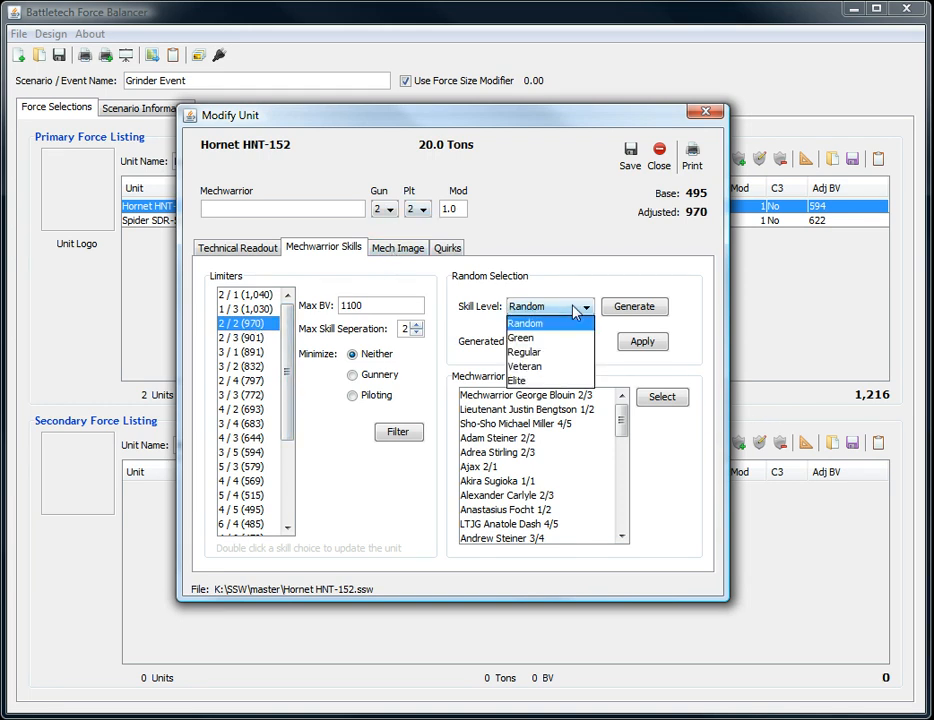
{"action": "left_click", "coordinate": [540, 367]}
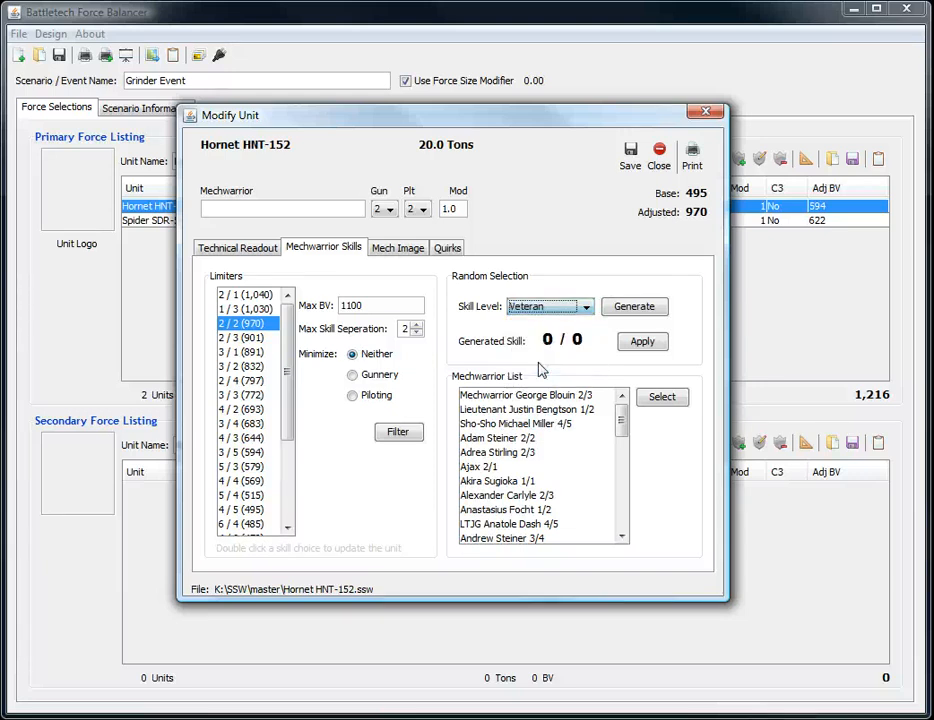
{"action": "left_click", "coordinate": [630, 309]}
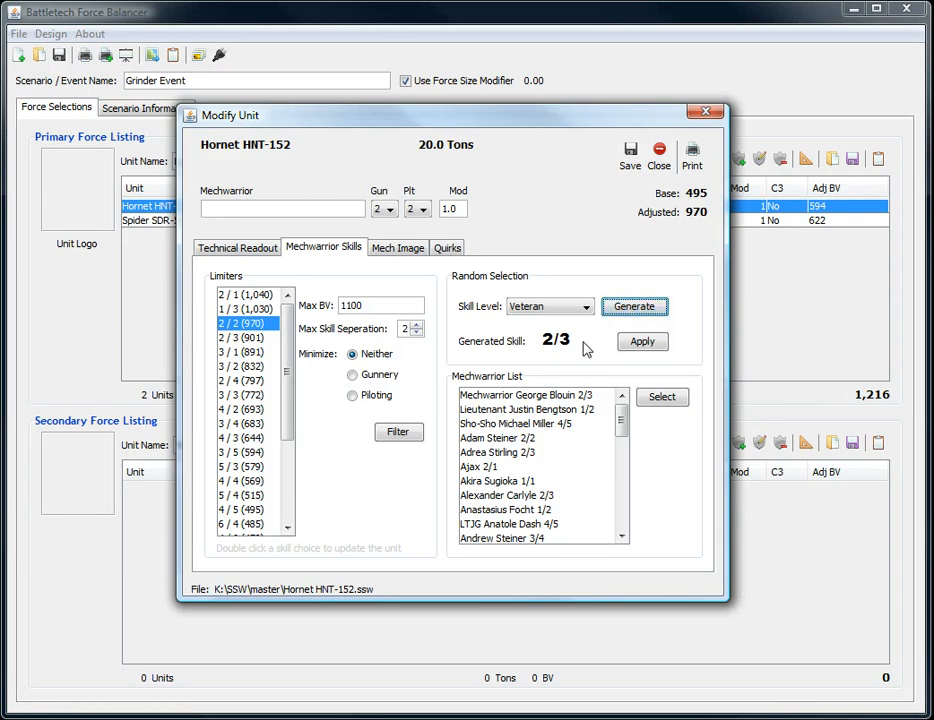
{"action": "left_click", "coordinate": [645, 312]}
{"action": "left_click", "coordinate": [645, 312]}
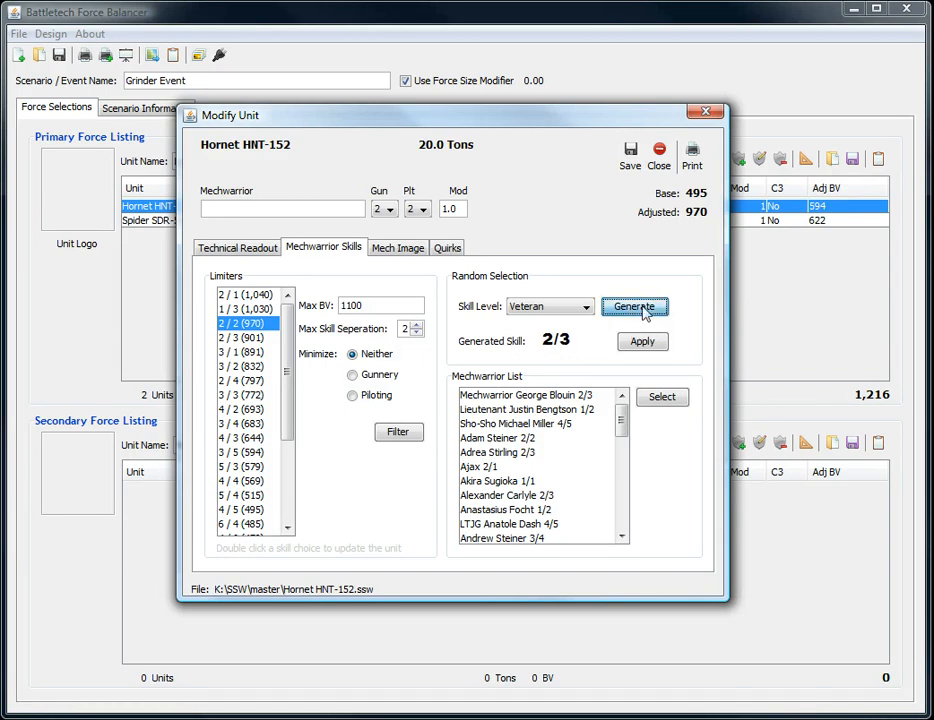
{"action": "left_click", "coordinate": [645, 312]}
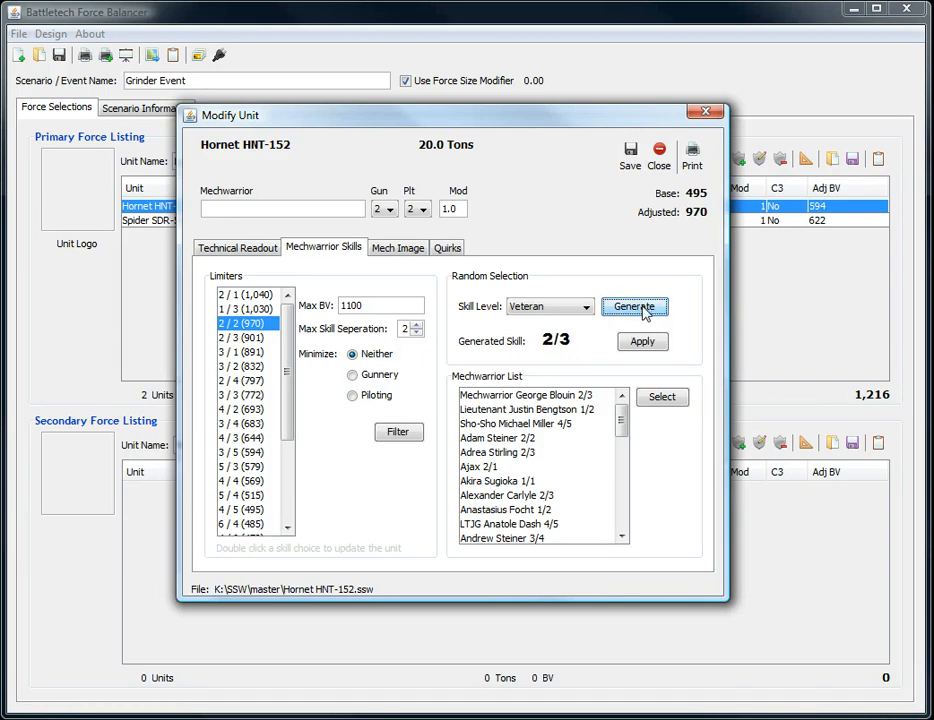
{"action": "left_click", "coordinate": [642, 341]}
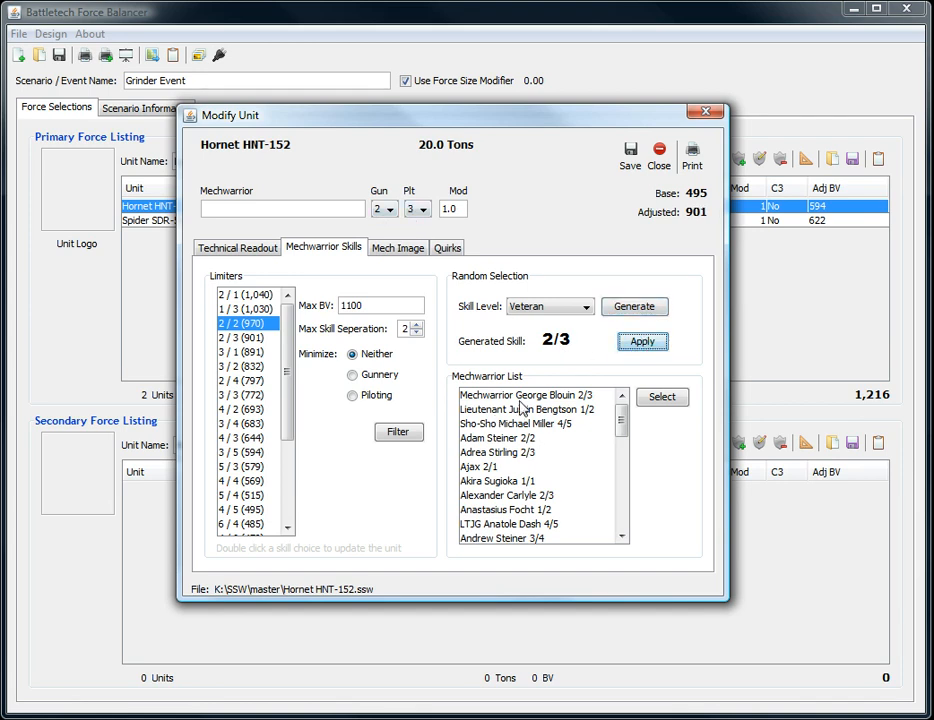
Step: Assign the first pilot in the Mechwarrior list to the Hornet HNT-152 and save the unit's modifications
{"action": "mouse_move", "coordinate": [620, 420]}
{"action": "left_mouse_down"}
{"action": "mouse_move", "coordinate": [620, 520]}
{"action": "mouse_move", "coordinate": [620, 412]}
{"action": "left_mouse_up"}
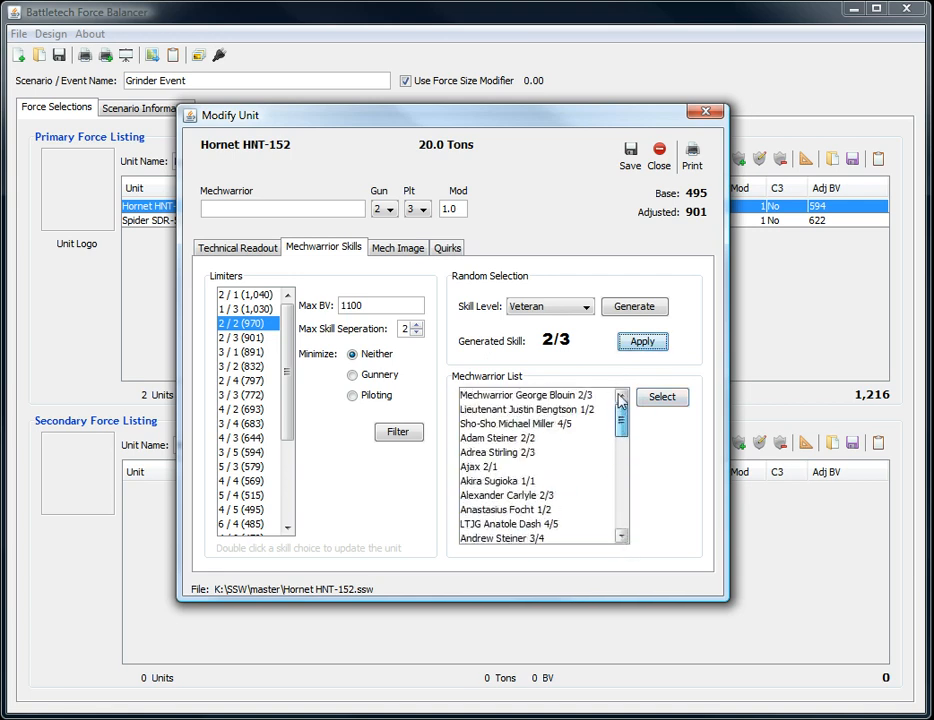
{"action": "left_click", "coordinate": [522, 397]}
{"action": "double_click", "coordinate": [507, 398]}
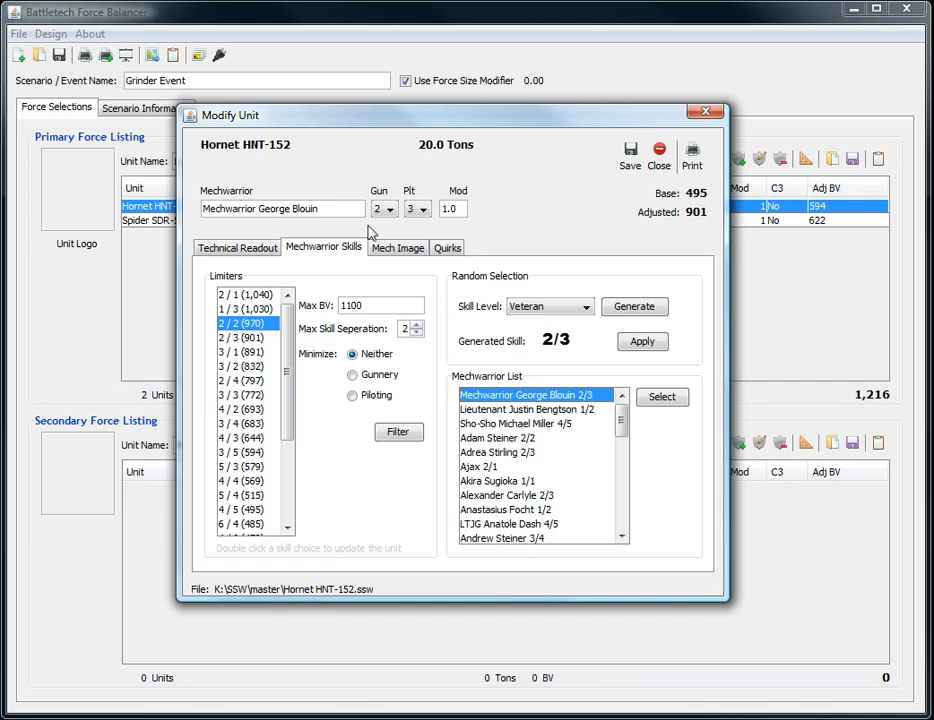
{"action": "left_click", "coordinate": [630, 153]}
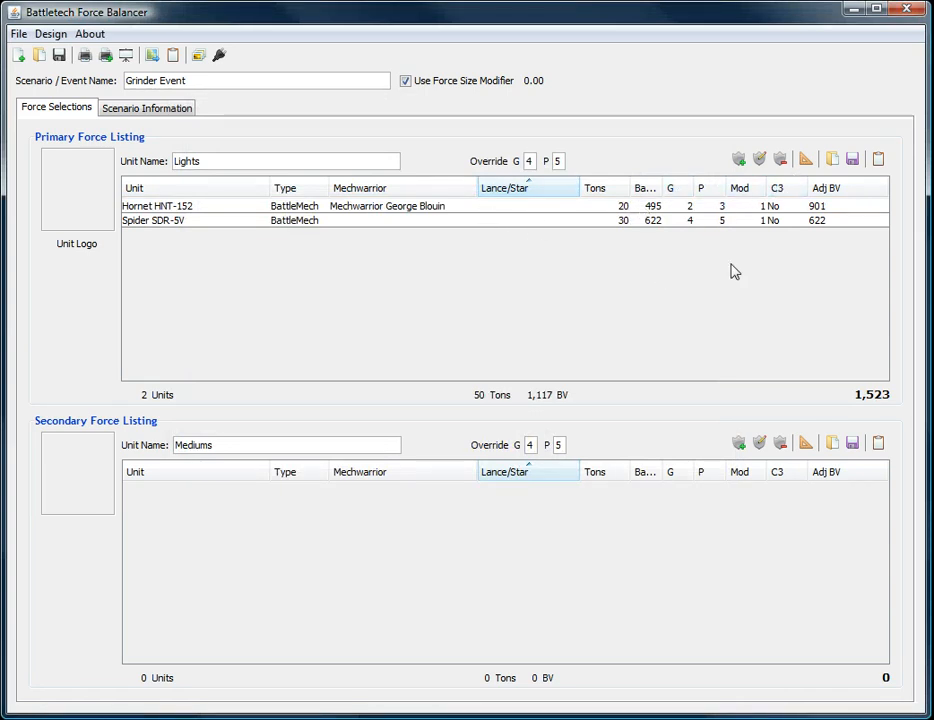
Step: Auto-balance the skills of the primary force with a maximum BV of 1200
{"action": "left_click", "coordinate": [807, 161]}
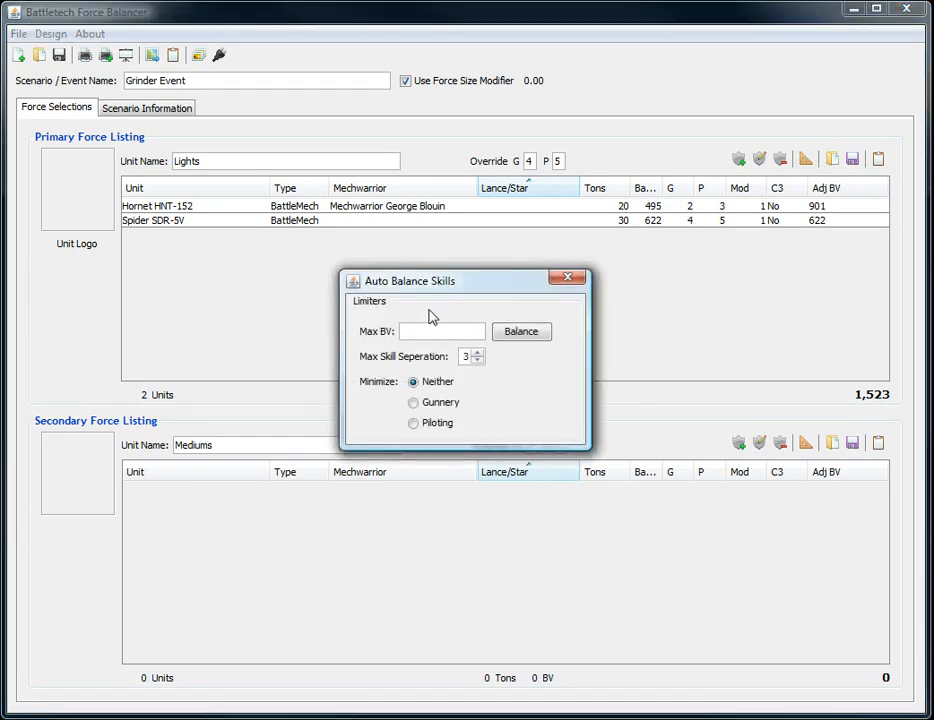
{"action": "type", "text": "1200"}
{"action": "left_click", "coordinate": [524, 333]}
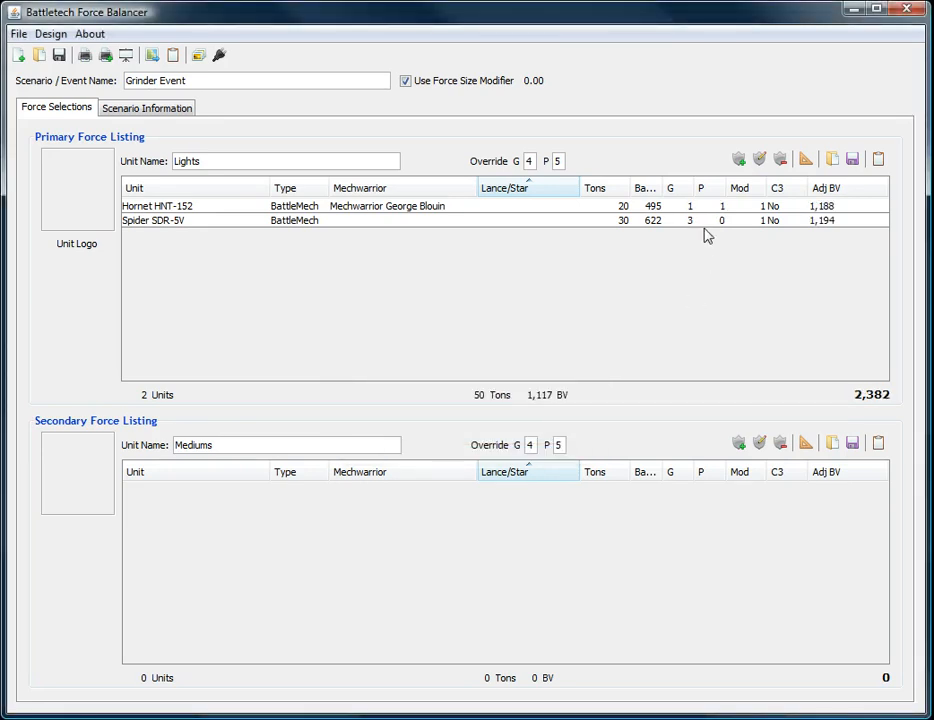
Step: Try to save the Grinder Event scenario while the secondary force is still empty
{"action": "left_click", "coordinate": [58, 57]}
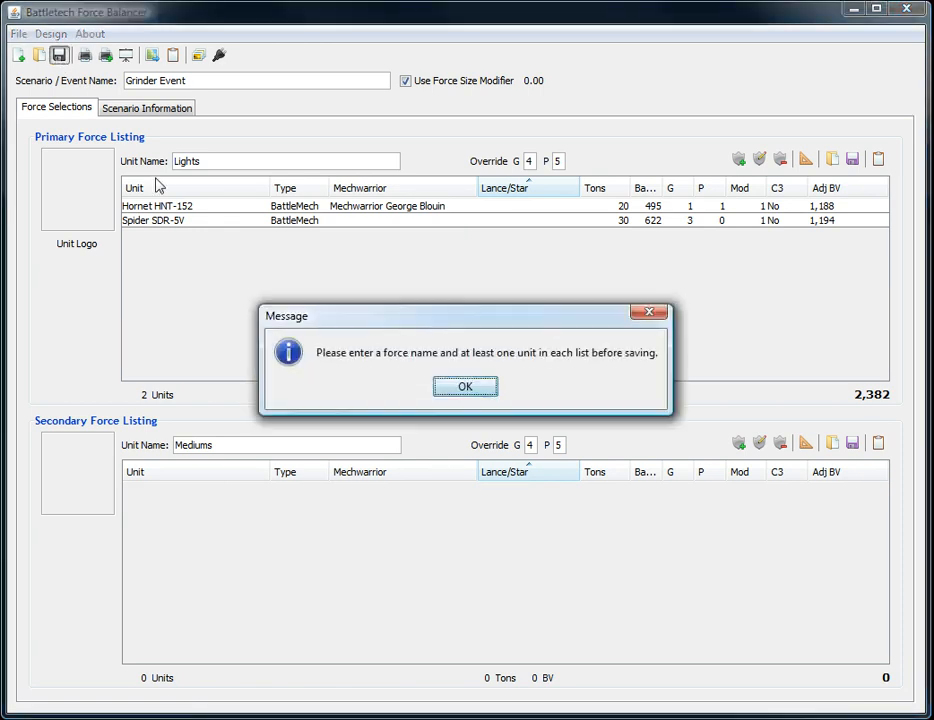
{"action": "left_click", "coordinate": [452, 388]}
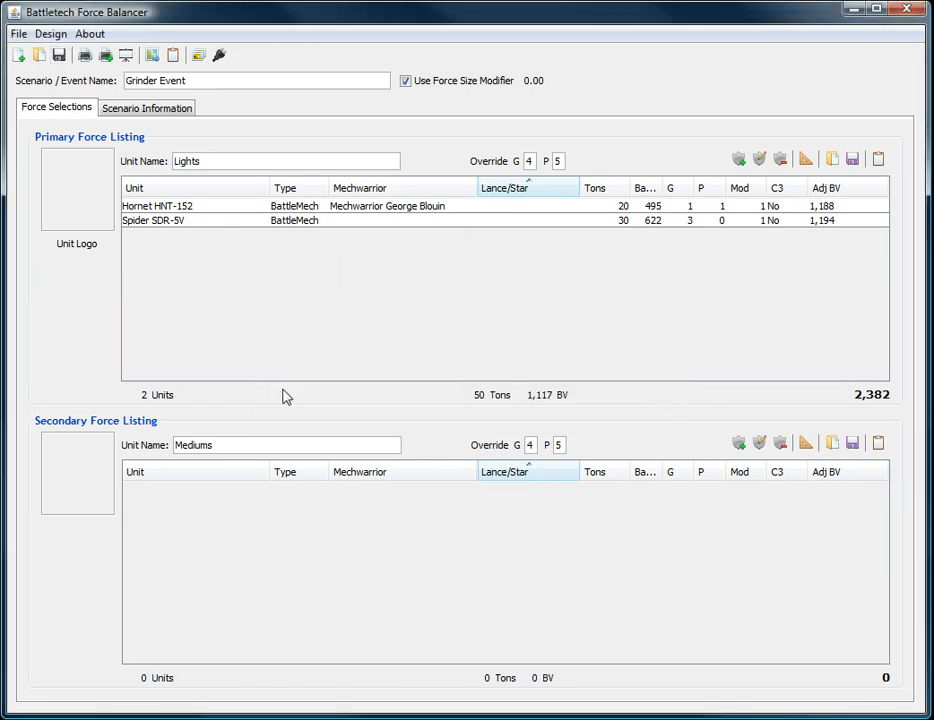
{"action": "left_click", "coordinate": [58, 55]}
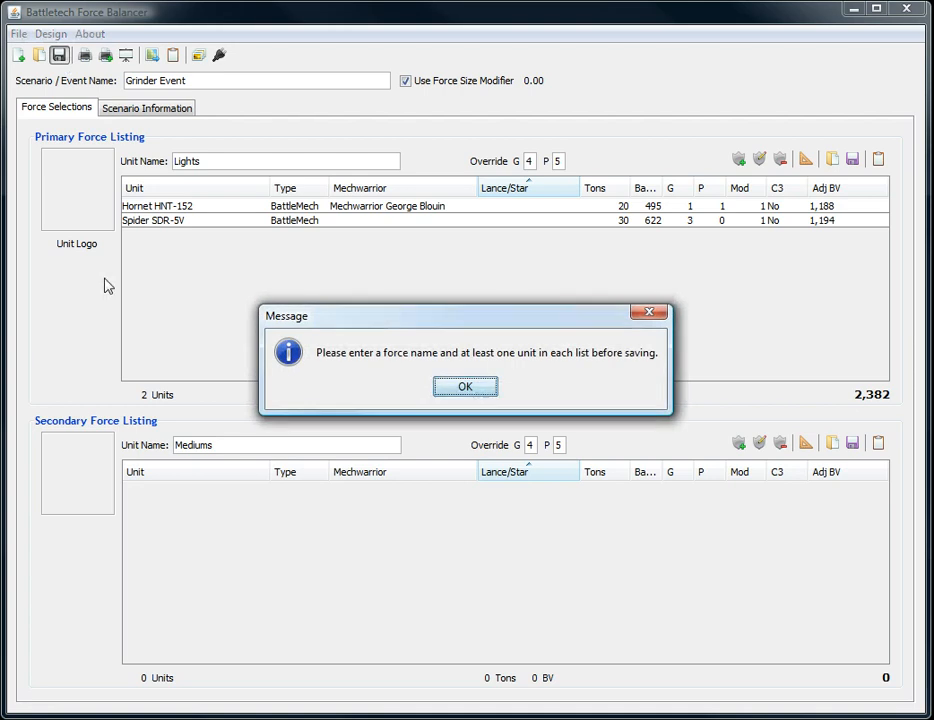
{"action": "left_click", "coordinate": [464, 388]}
Step: Add the Hornet HNT-171 to the secondary force listing
{"action": "left_click", "coordinate": [738, 443]}
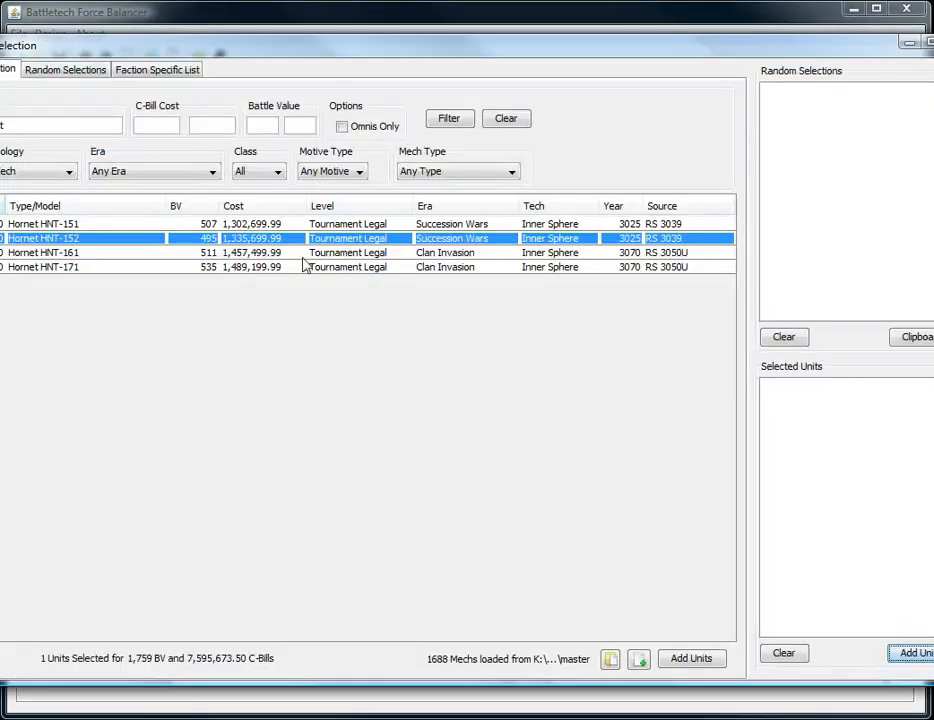
{"action": "left_click", "coordinate": [165, 268]}
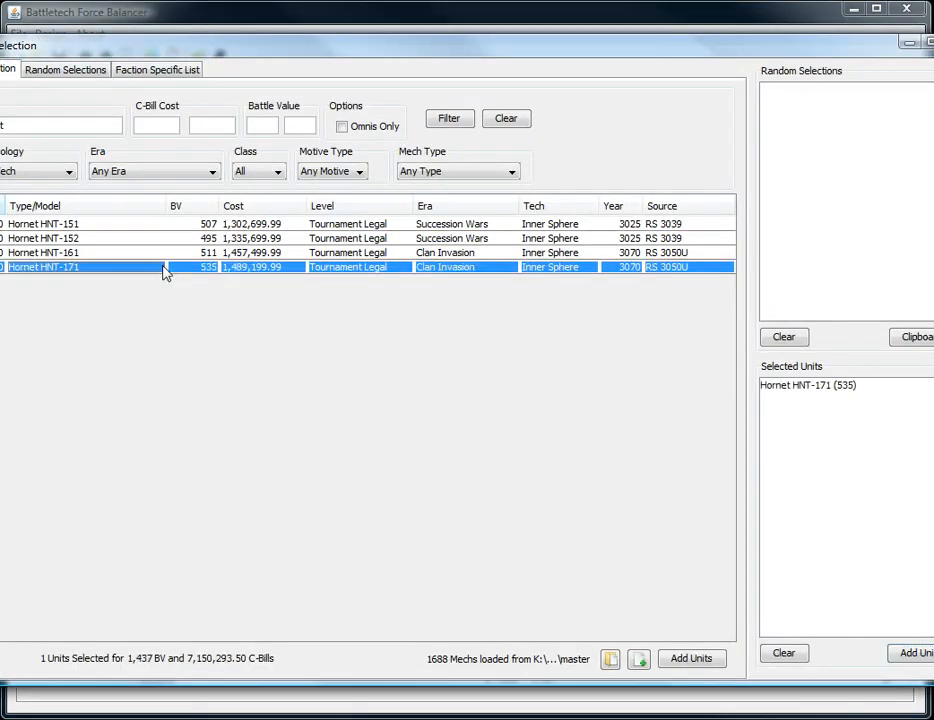
{"action": "left_click", "coordinate": [912, 652]}
Step: Save the scenario's forces to the Desktop under the file name Grinder
{"action": "left_click", "coordinate": [60, 57]}
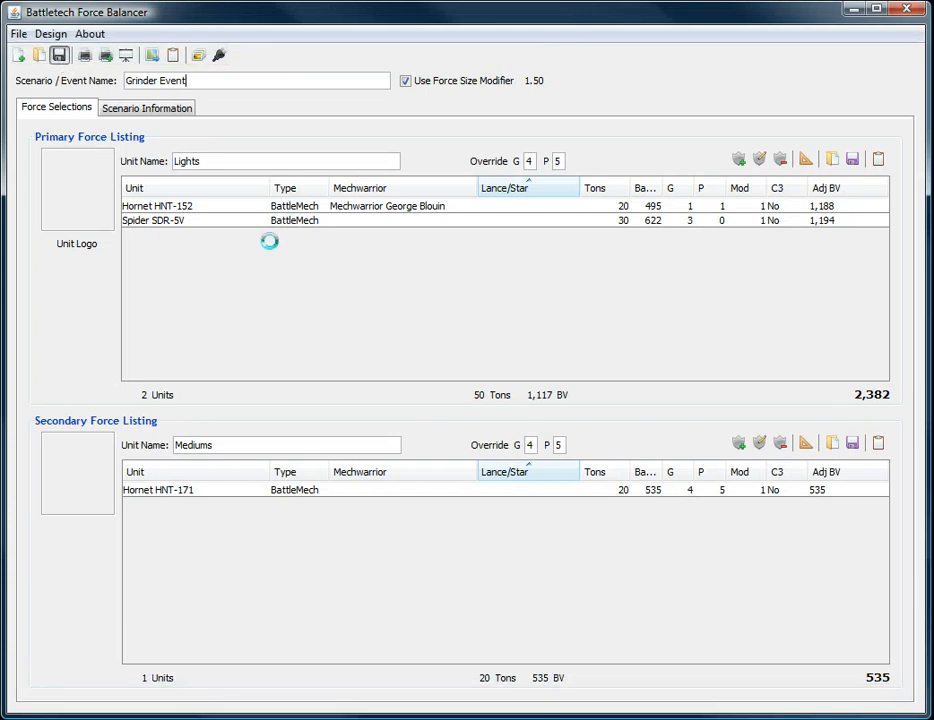
{"action": "left_click", "coordinate": [283, 358]}
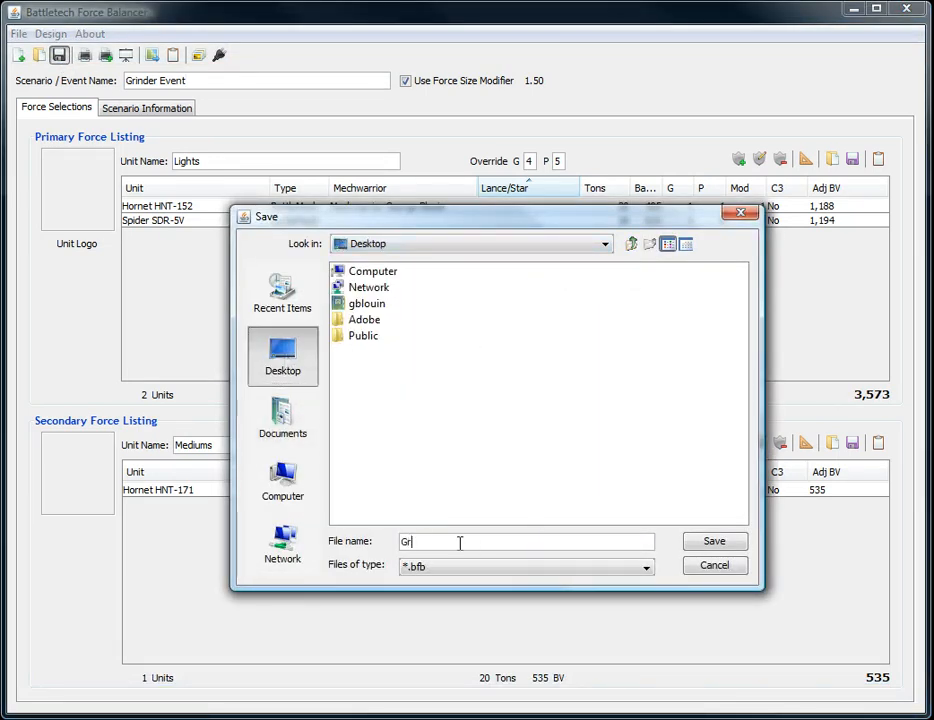
{"action": "left_click", "coordinate": [460, 542]}
{"action": "type", "text": "Grinder"}
{"action": "key", "text": "Return"}
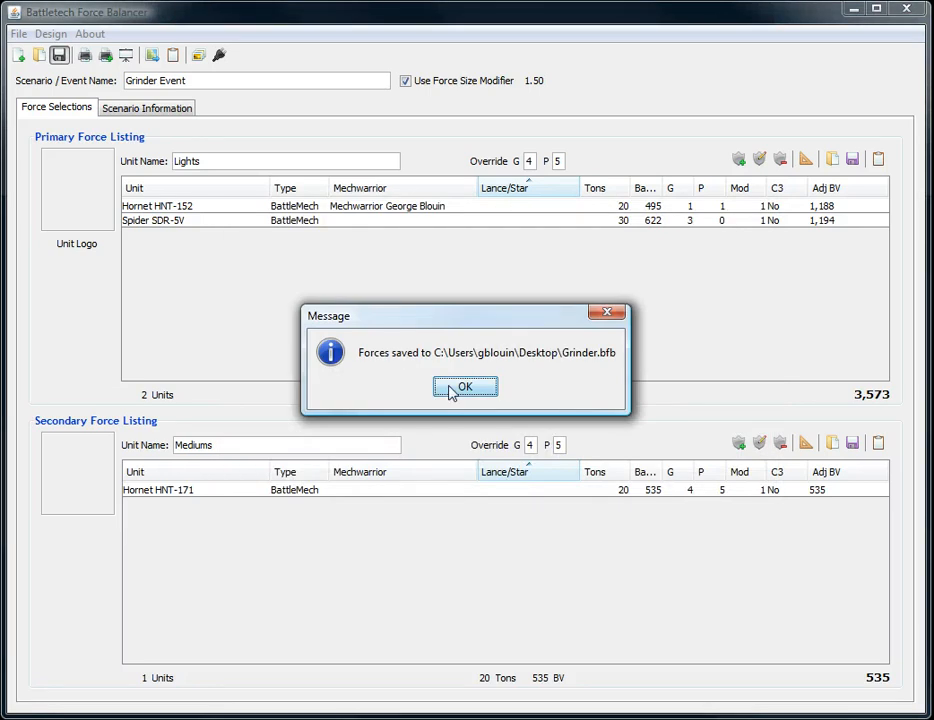
{"action": "left_click", "coordinate": [450, 387]}
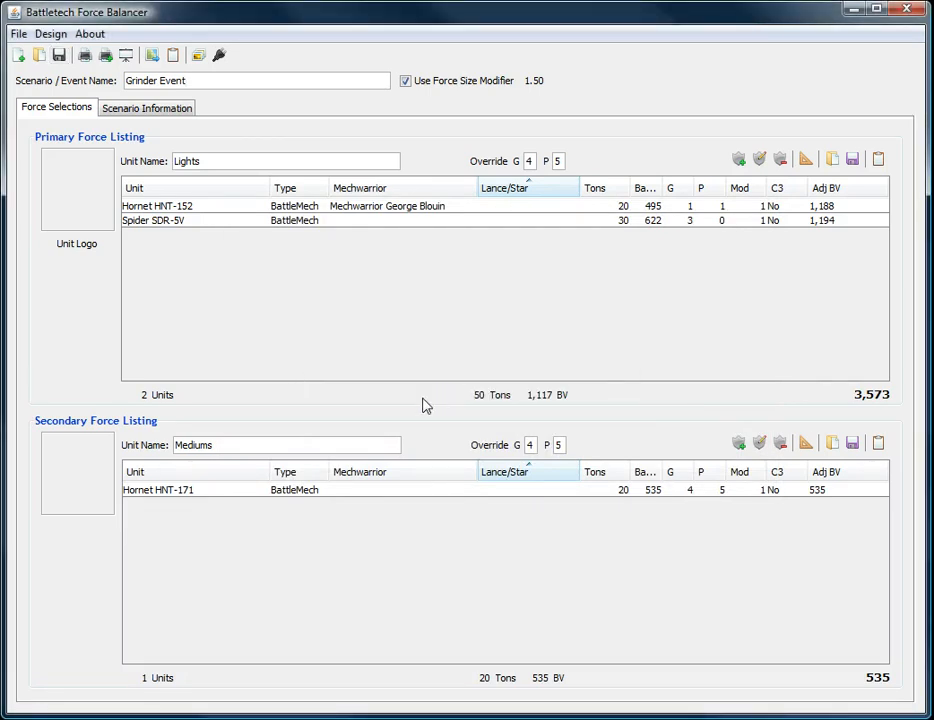